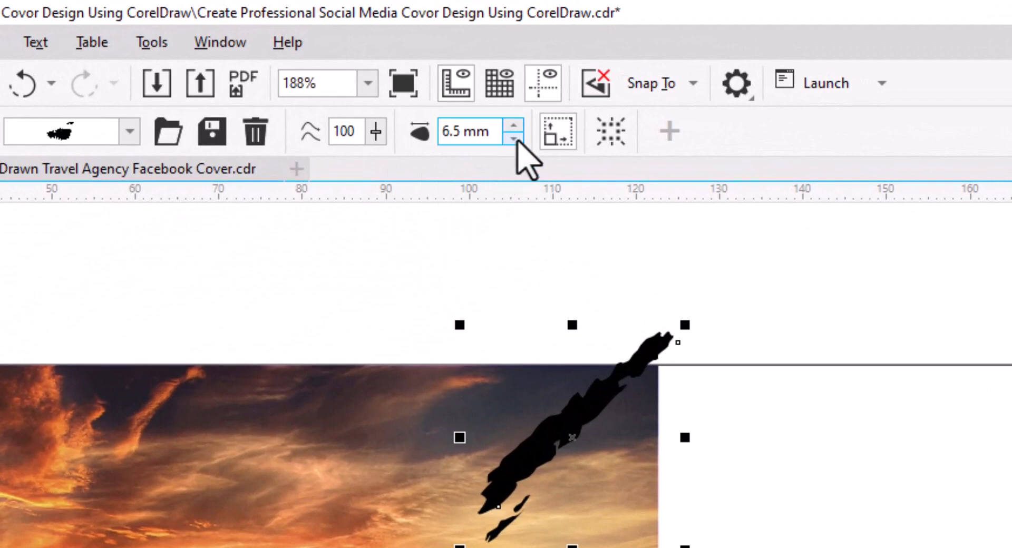
Reduce the artistic media brush stroke width to 2.5 mm for the stroke over the photo's upper-right corner
{"action": "left_click", "coordinate": [513, 138]}
{"action": "left_click", "coordinate": [514, 139]}
{"action": "left_click", "coordinate": [513, 139]}
{"action": "left_click", "coordinate": [514, 138]}
{"action": "left_click", "coordinate": [514, 138]}
{"action": "left_click", "coordinate": [513, 138]}
{"action": "left_click", "coordinate": [513, 138]}
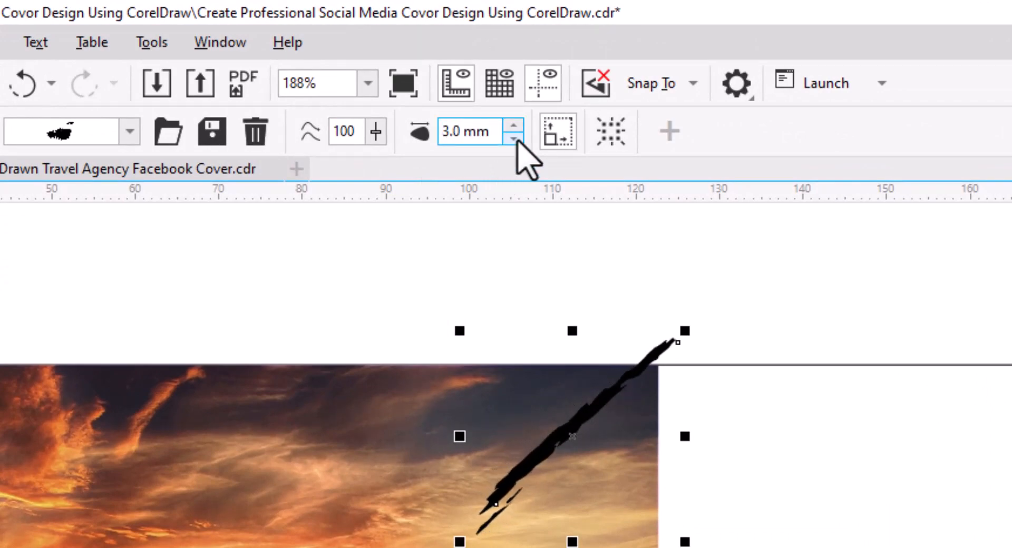
{"action": "left_click", "coordinate": [513, 138]}
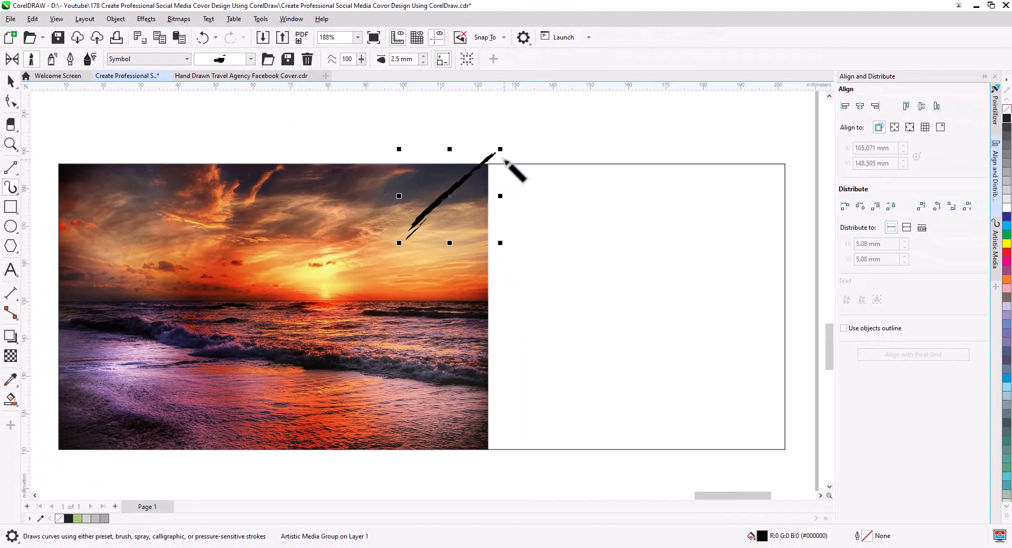
Paint ragged diagonal brush strokes down the right part of the sunset photo, from its top edge to its bottom edge
{"action": "left_click_drag", "start_coordinate": [416, 231], "coordinate": [415, 236]}
{"action": "left_click_drag", "start_coordinate": [505, 177], "coordinate": [441, 232]}
{"action": "mouse_move", "coordinate": [494, 169]}
{"action": "left_mouse_down"}
{"action": "mouse_move", "coordinate": [427, 230]}
{"action": "mouse_move", "coordinate": [399, 299]}
{"action": "left_mouse_up"}
{"action": "mouse_move", "coordinate": [456, 247]}
{"action": "left_mouse_down"}
{"action": "mouse_move", "coordinate": [338, 379]}
{"action": "mouse_move", "coordinate": [362, 362]}
{"action": "mouse_move", "coordinate": [369, 375]}
{"action": "left_mouse_up"}
{"action": "left_click_drag", "start_coordinate": [498, 411], "coordinate": [458, 459]}
{"action": "left_click_drag", "start_coordinate": [495, 368], "coordinate": [430, 443]}
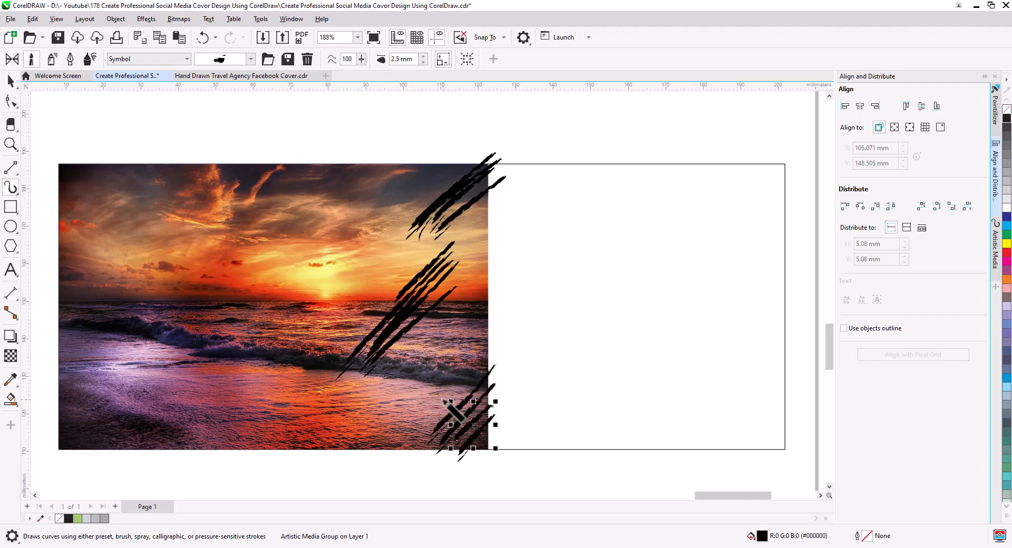
{"action": "left_click_drag", "start_coordinate": [448, 392], "coordinate": [406, 466]}
{"action": "mouse_move", "coordinate": [472, 359]}
{"action": "left_mouse_down"}
{"action": "mouse_move", "coordinate": [392, 430]}
{"action": "mouse_move", "coordinate": [403, 419]}
{"action": "left_mouse_up"}
{"action": "mouse_move", "coordinate": [437, 367]}
{"action": "left_mouse_down"}
{"action": "mouse_move", "coordinate": [372, 423]}
{"action": "mouse_move", "coordinate": [347, 419]}
{"action": "left_mouse_up"}
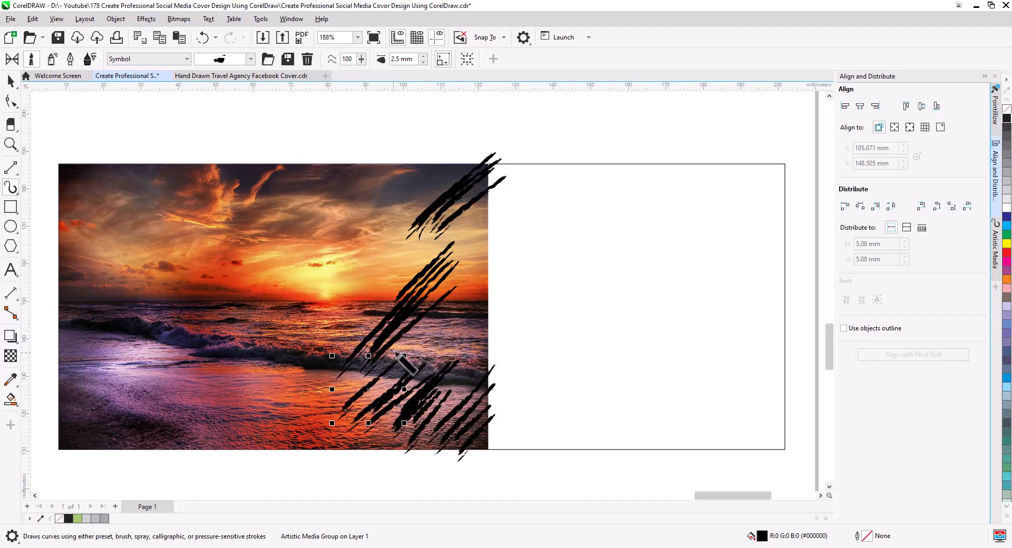
{"action": "left_click_drag", "start_coordinate": [391, 354], "coordinate": [345, 409]}
{"action": "left_click_drag", "start_coordinate": [476, 216], "coordinate": [347, 341]}
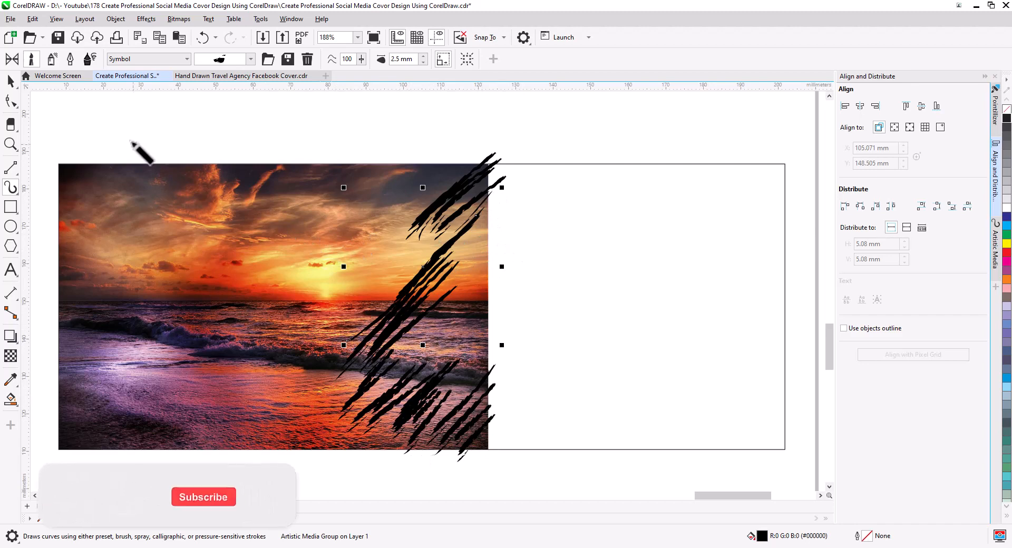
Select all the brush strokes over the photo and break them apart from their control paths
{"action": "left_click", "coordinate": [10, 80]}
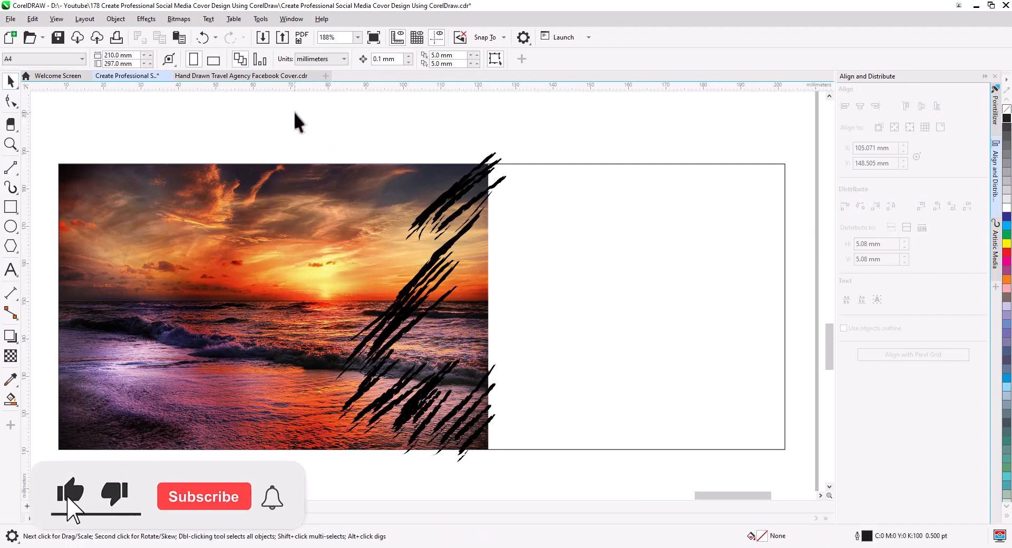
{"action": "left_click_drag", "start_coordinate": [294, 116], "coordinate": [533, 445]}
{"action": "right_click", "coordinate": [498, 184]}
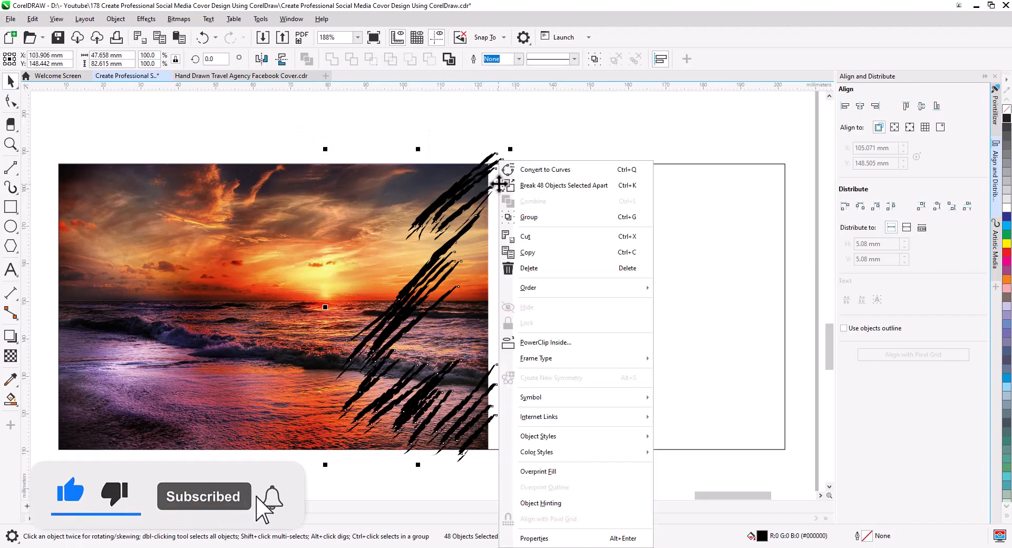
{"action": "left_click", "coordinate": [558, 185]}
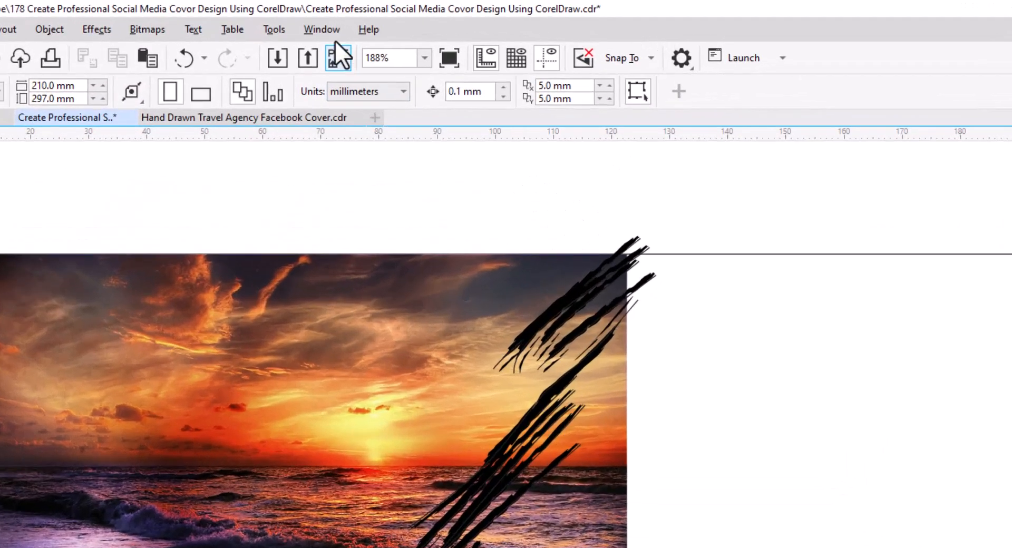
Show the Objects docker and expand Layer 1 to list its curves
{"action": "left_click", "coordinate": [291, 19]}
{"action": "mouse_move", "coordinate": [412, 511]}
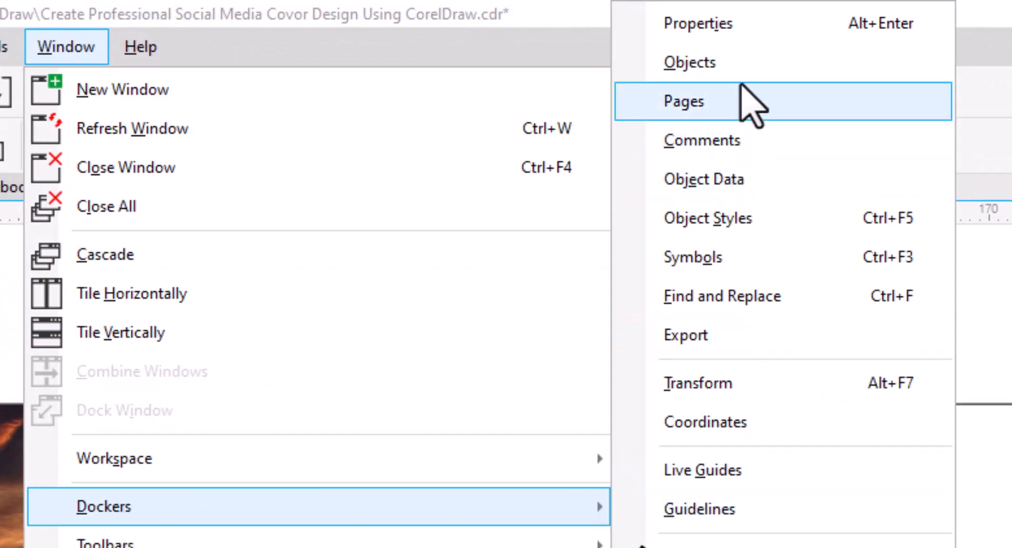
{"action": "left_click", "coordinate": [700, 63]}
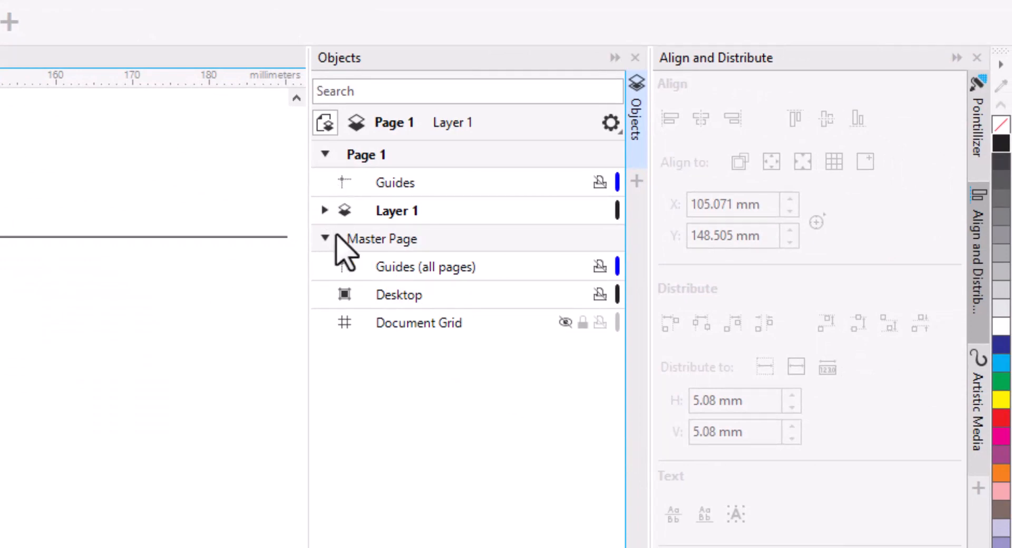
{"action": "left_click", "coordinate": [324, 210]}
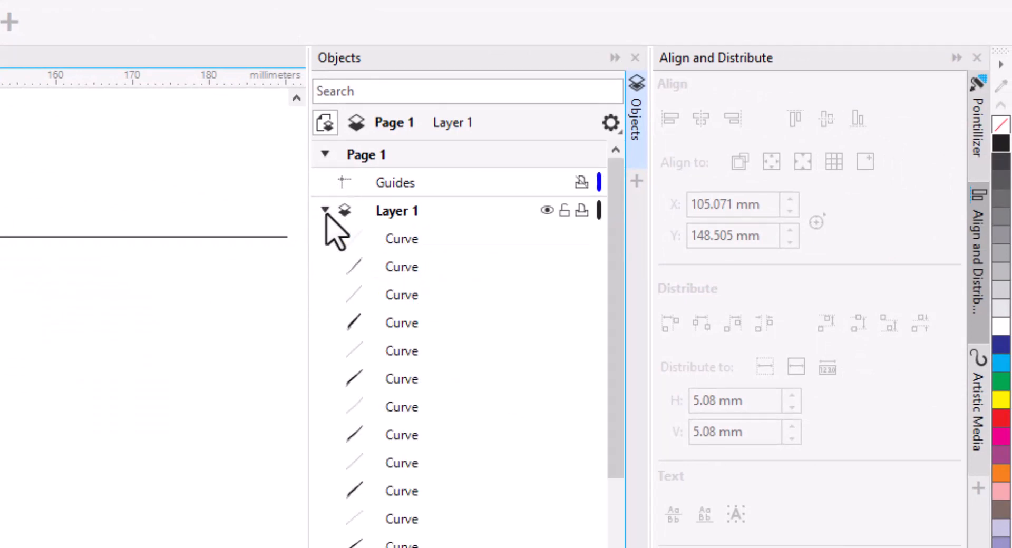
Select every thin control-path curve between the brush shapes in Layer 1's object list and delete them all
{"action": "left_click", "coordinate": [390, 246]}
{"action": "left_click", "coordinate": [399, 295], "text": "ctrl"}
{"action": "left_click", "coordinate": [401, 350], "text": "ctrl"}
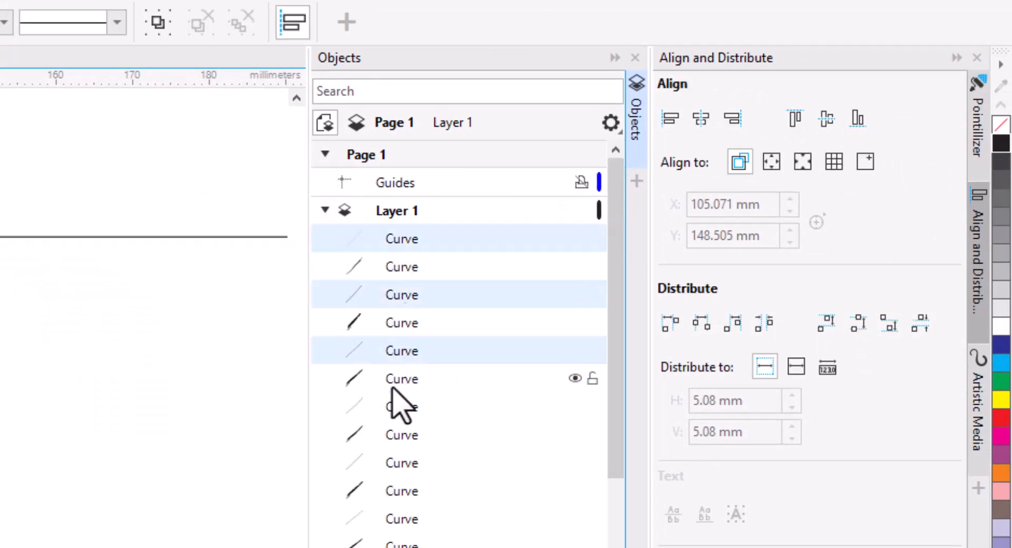
{"action": "left_click", "coordinate": [391, 409], "text": "ctrl"}
{"action": "left_click", "coordinate": [399, 460], "text": "ctrl"}
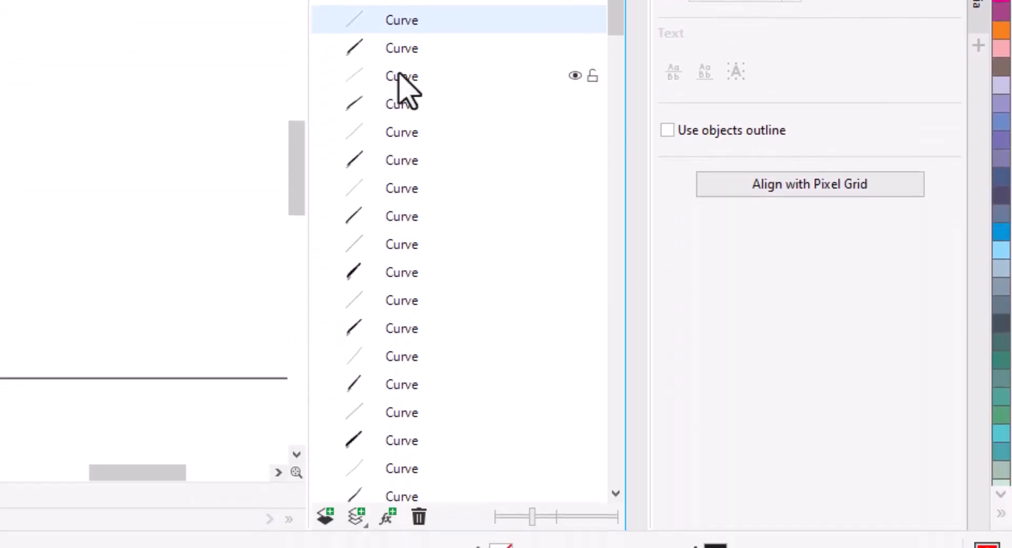
{"action": "left_click", "coordinate": [398, 518], "text": "ctrl"}
{"action": "left_click", "coordinate": [402, 134], "text": "ctrl"}
{"action": "left_click", "coordinate": [400, 189], "text": "ctrl"}
{"action": "left_click", "coordinate": [399, 246], "text": "ctrl"}
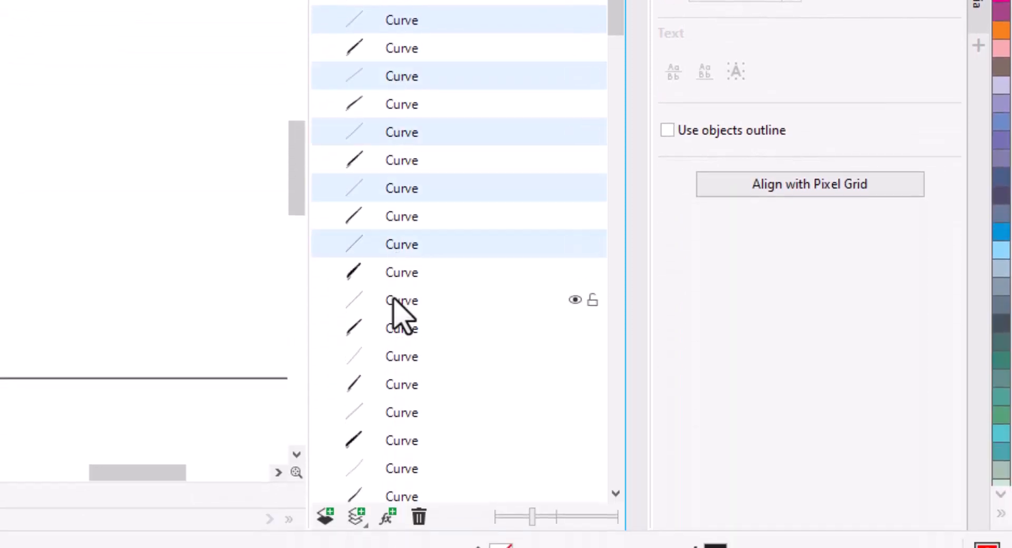
{"action": "left_click", "coordinate": [399, 302], "text": "ctrl"}
{"action": "left_click", "coordinate": [399, 358], "text": "ctrl"}
{"action": "left_click", "coordinate": [399, 414], "text": "ctrl"}
{"action": "scroll", "coordinate": [432, 368], "scroll_direction": "down", "scroll_amount": 3}
{"action": "left_click", "coordinate": [391, 222], "text": "ctrl"}
{"action": "left_click", "coordinate": [393, 273], "text": "ctrl"}
{"action": "left_click", "coordinate": [395, 327], "text": "ctrl"}
{"action": "left_click", "coordinate": [401, 384], "text": "ctrl"}
{"action": "left_click", "coordinate": [406, 442], "text": "ctrl"}
{"action": "scroll", "coordinate": [406, 441], "scroll_direction": "down", "scroll_amount": 4}
{"action": "left_click", "coordinate": [393, 132], "text": "ctrl"}
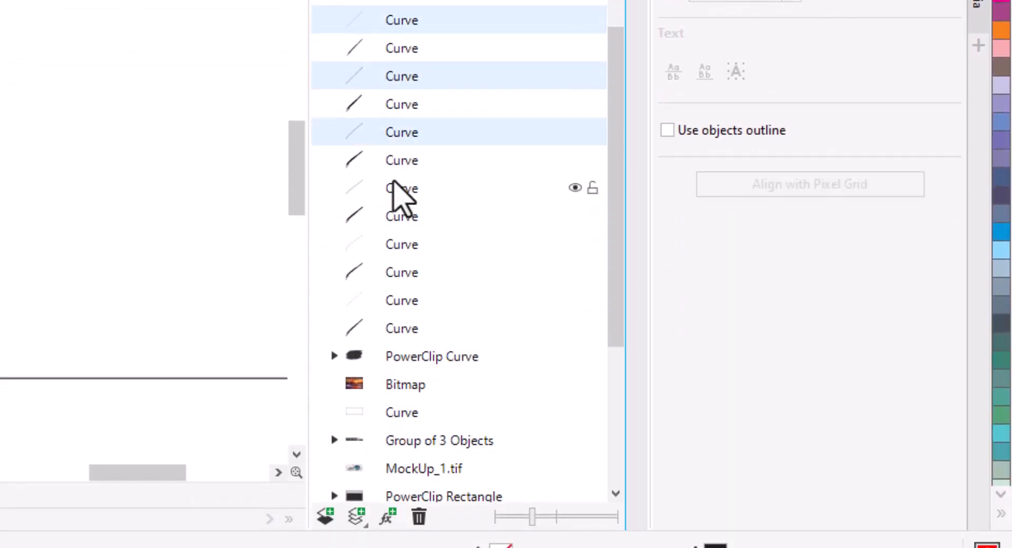
{"action": "left_click", "coordinate": [391, 185], "text": "ctrl"}
{"action": "left_click", "coordinate": [427, 518]}
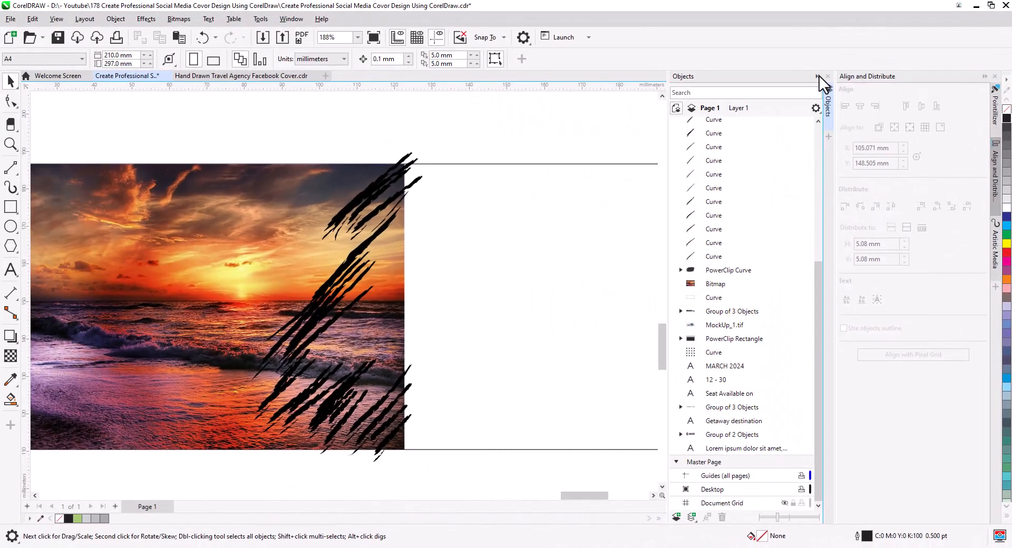
Collapse the Objects docker and weld all the brush strokes on the photo into a single curve
{"action": "left_click", "coordinate": [818, 76]}
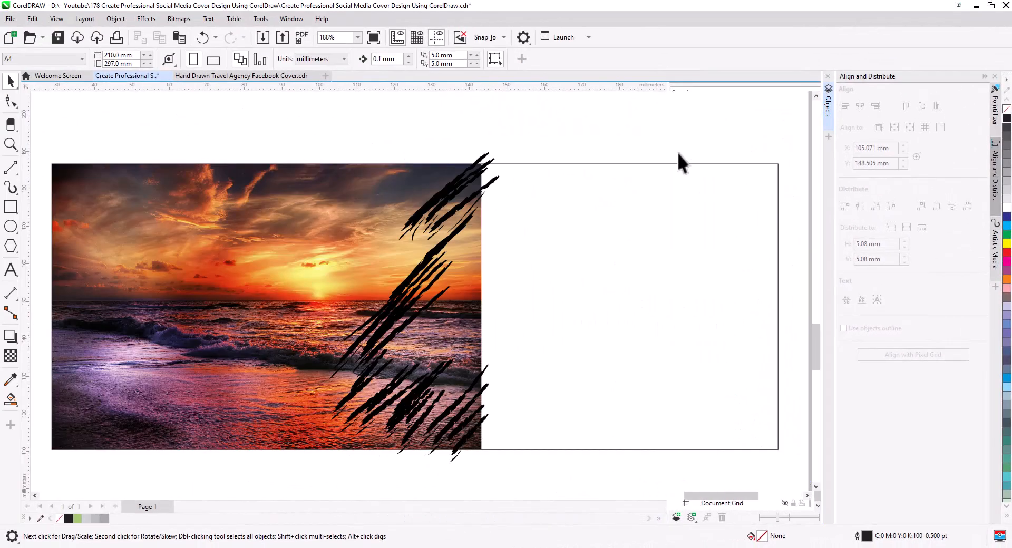
{"action": "left_click_drag", "start_coordinate": [428, 273], "coordinate": [531, 260]}
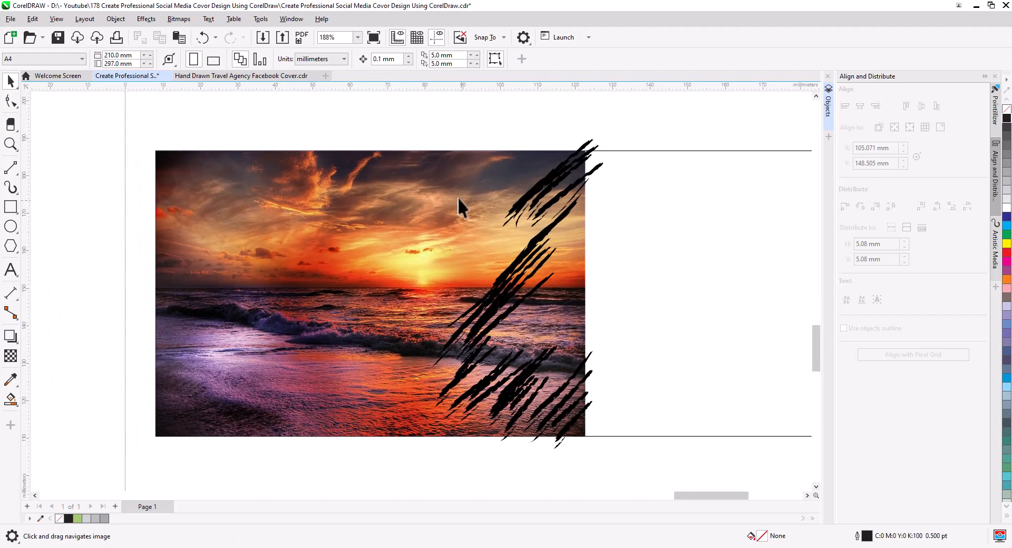
{"action": "left_click_drag", "start_coordinate": [676, 444], "coordinate": [676, 444]}
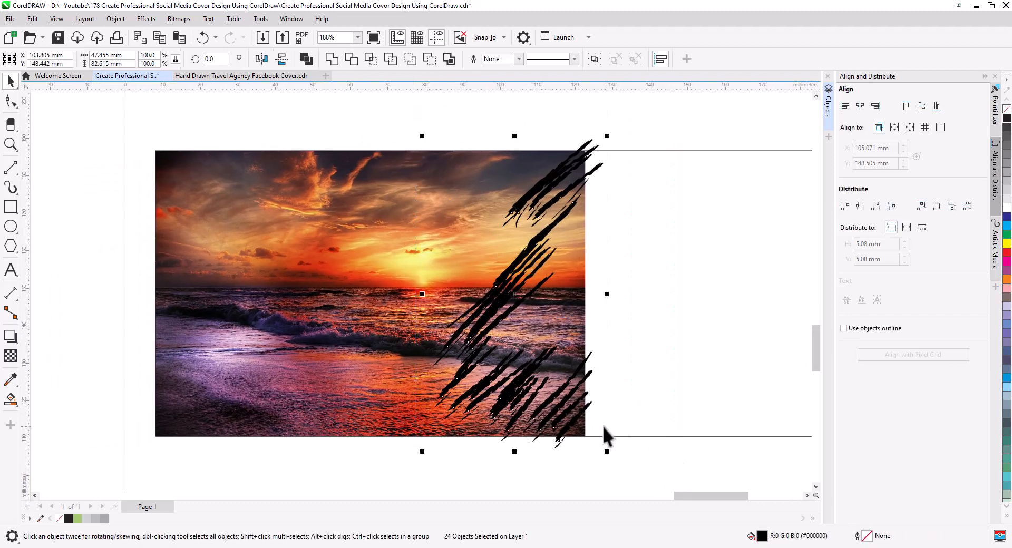
{"action": "left_click", "coordinate": [330, 59]}
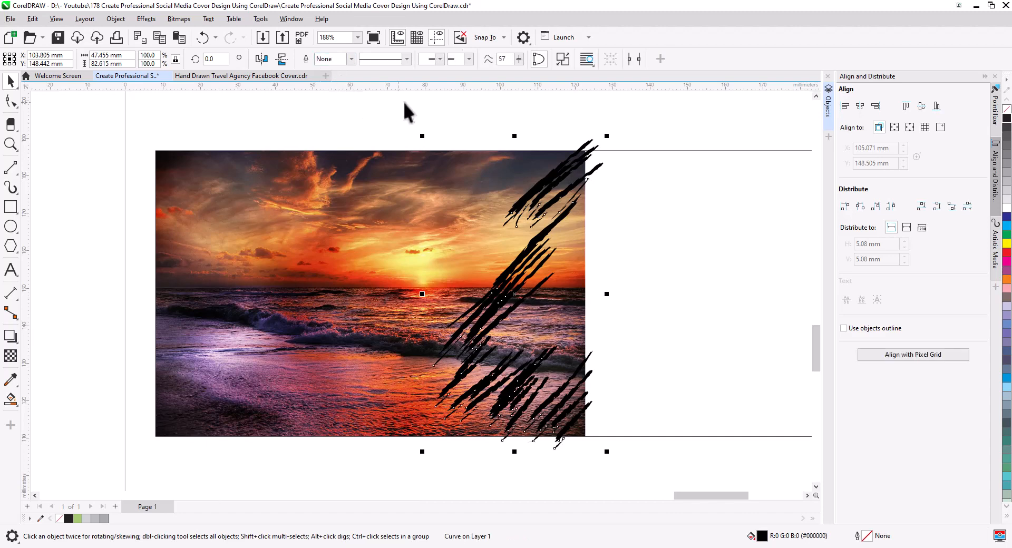
{"action": "left_click", "coordinate": [446, 108]}
Start a Bézier outline at the photo's upper-left corner and run it along the top edge to the first brush stroke
{"action": "left_click", "coordinate": [501, 232]}
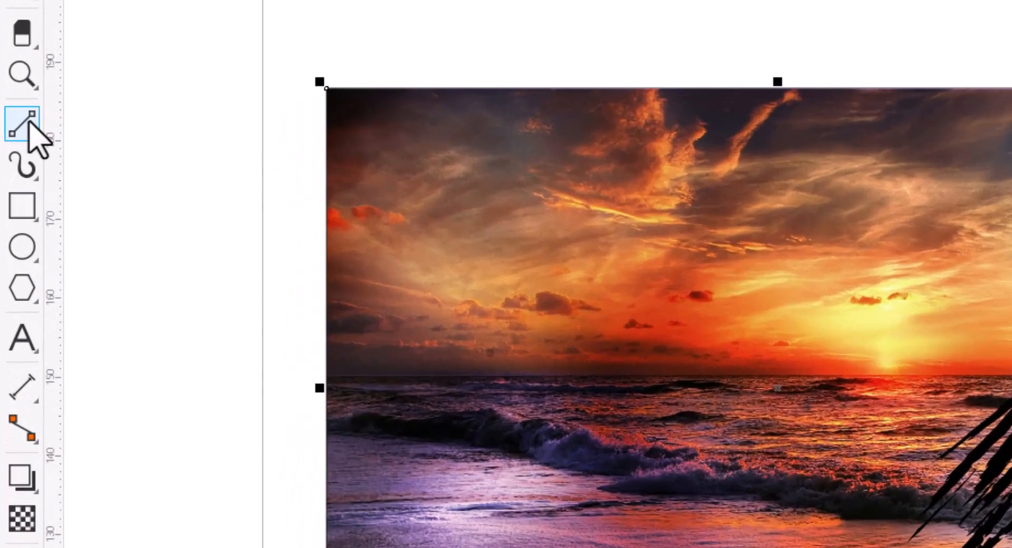
{"action": "left_click", "coordinate": [12, 168]}
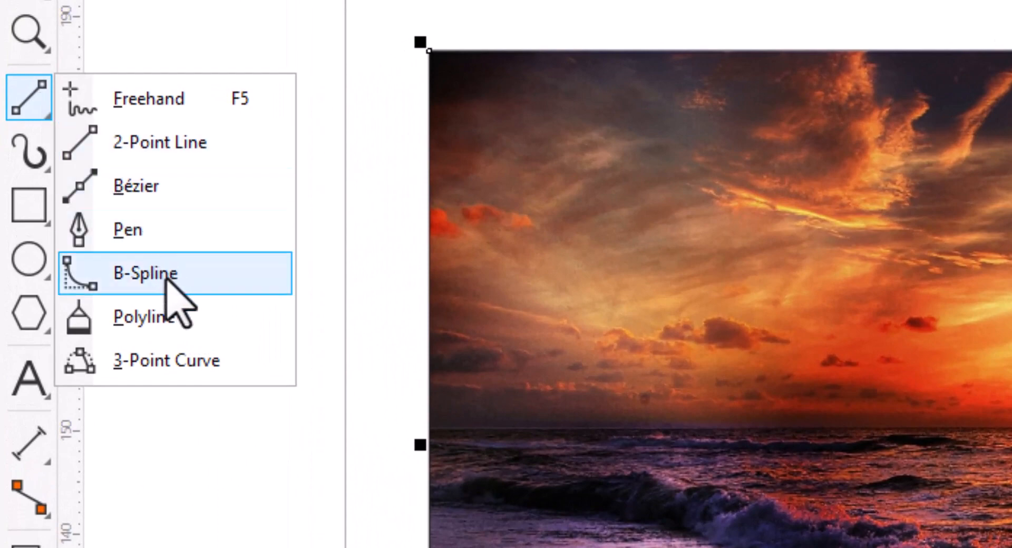
{"action": "left_click", "coordinate": [151, 196]}
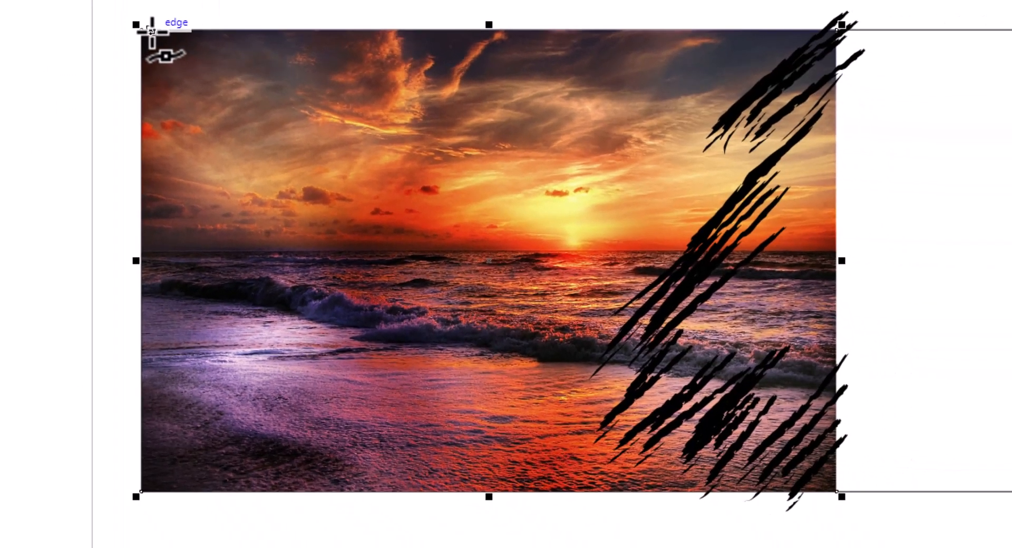
{"action": "left_click", "coordinate": [152, 32]}
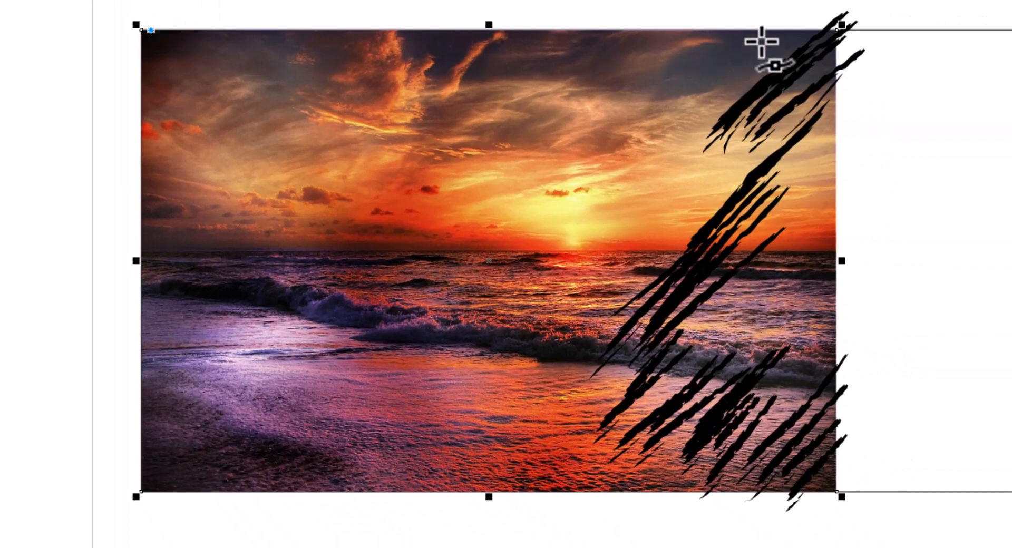
{"action": "scroll", "coordinate": [826, 32], "scroll_direction": "up", "scroll_amount": 1}
{"action": "scroll", "coordinate": [825, 32], "scroll_direction": "up", "scroll_amount": 3}
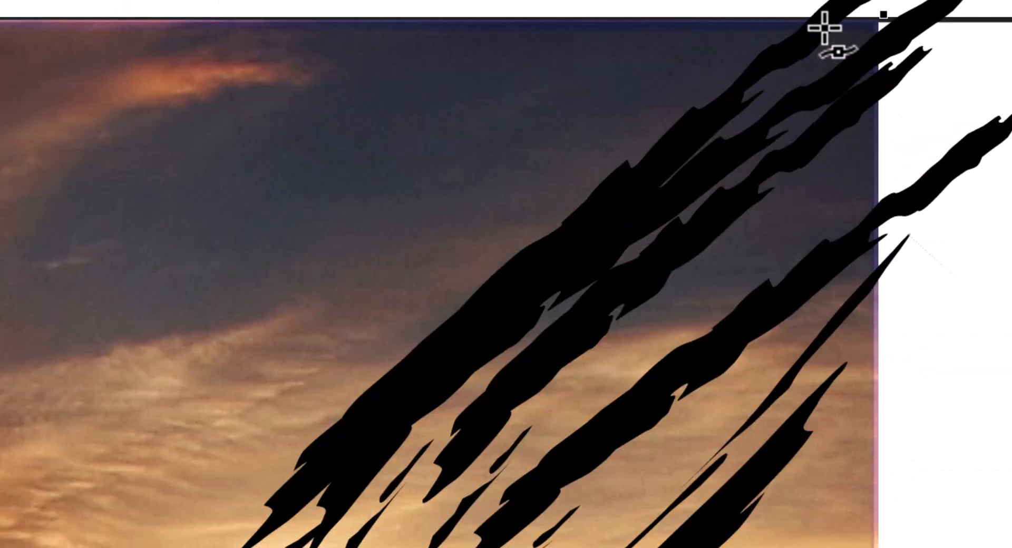
{"action": "left_click", "coordinate": [822, 21]}
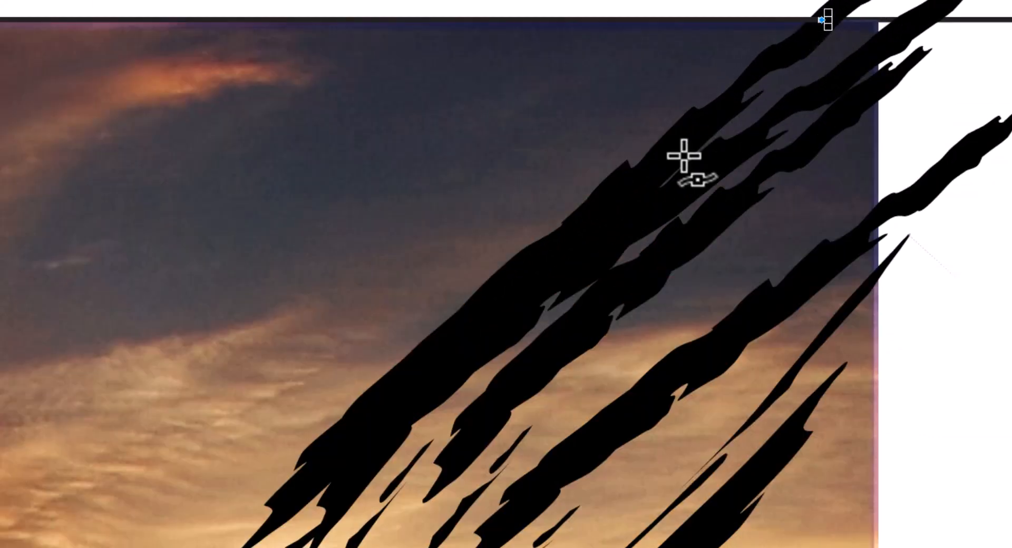
Continue the Bézier outline in straight zigzag segments down through the upper group of brush strokes
{"action": "left_click", "coordinate": [590, 227]}
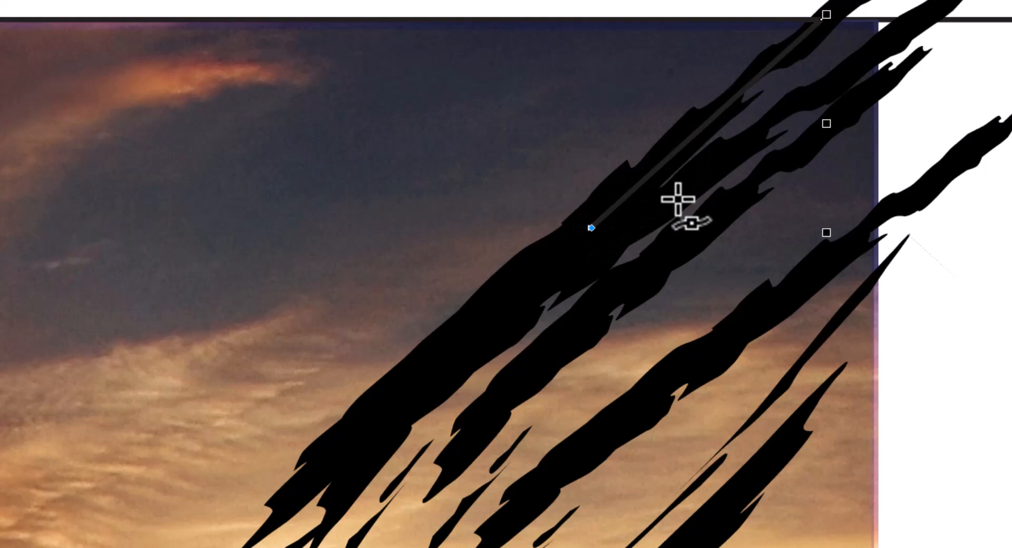
{"action": "left_click", "coordinate": [720, 207]}
{"action": "left_click", "coordinate": [492, 408]}
{"action": "left_click_drag", "start_coordinate": [492, 408], "coordinate": [515, 95]}
{"action": "left_click", "coordinate": [481, 192]}
{"action": "left_click", "coordinate": [592, 142]}
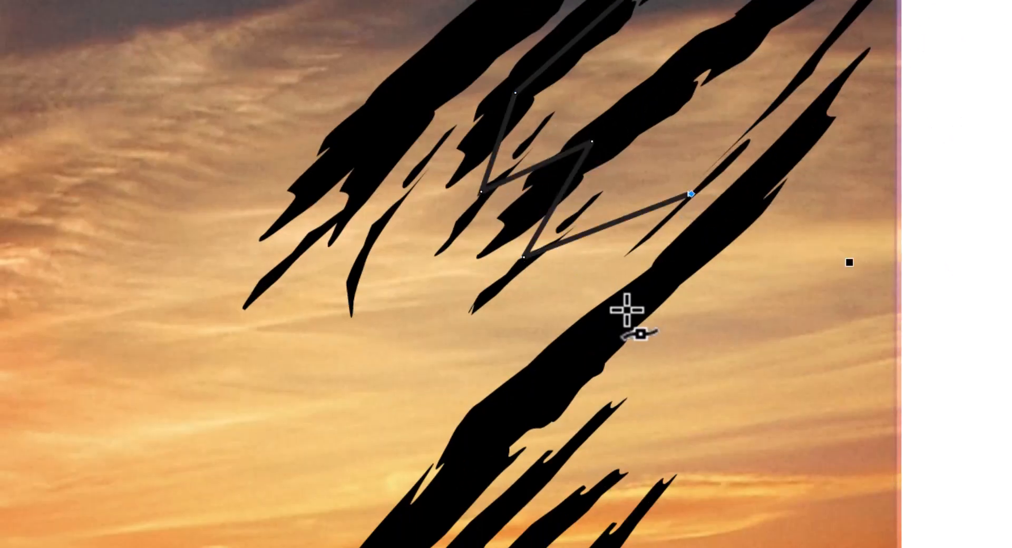
Extend the Bézier outline down through the middle brush strokes to the first strokes of the lower group
{"action": "scroll", "coordinate": [626, 309], "scroll_direction": "down", "scroll_amount": 10}
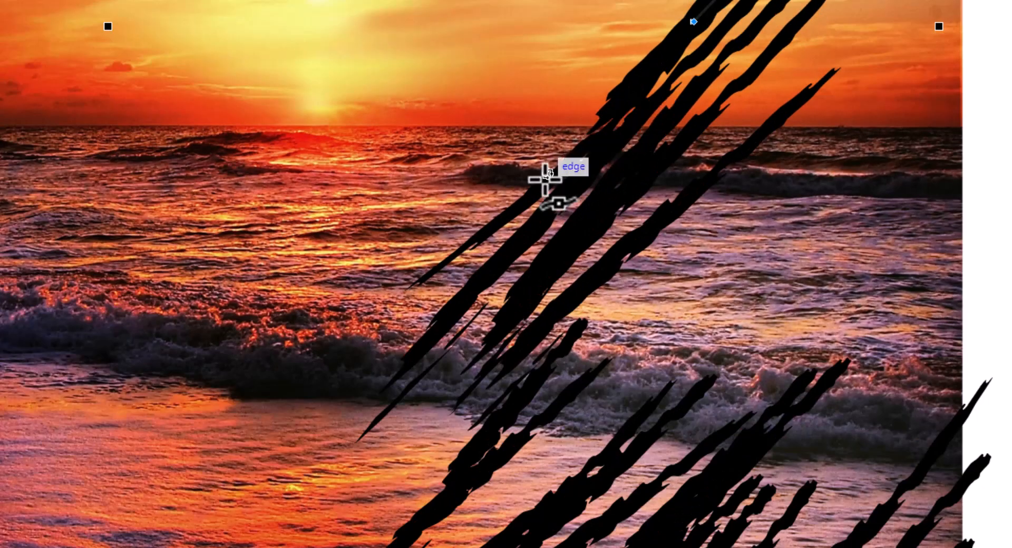
{"action": "left_click", "coordinate": [513, 218]}
{"action": "left_click", "coordinate": [498, 266]}
{"action": "left_click", "coordinate": [577, 225]}
{"action": "left_click", "coordinate": [520, 354]}
{"action": "left_click_drag", "start_coordinate": [506, 425], "coordinate": [665, 215]}
{"action": "left_click", "coordinate": [657, 219]}
{"action": "left_click", "coordinate": [619, 273]}
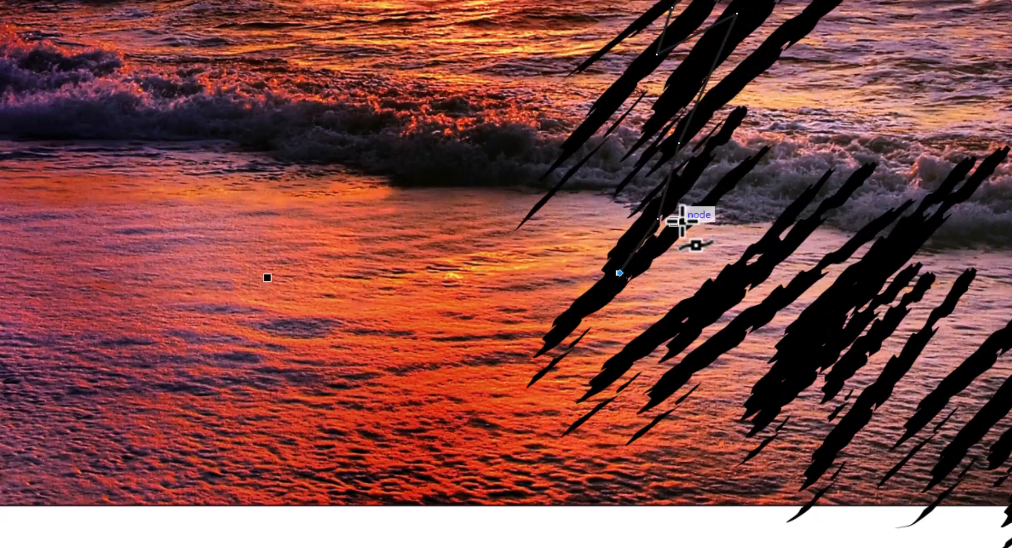
Extend the Bézier outline in straight segments through the lower group of brush strokes and down to the photo's bottom edge
{"action": "left_click", "coordinate": [708, 211]}
{"action": "left_click", "coordinate": [635, 339]}
{"action": "left_click", "coordinate": [745, 289]}
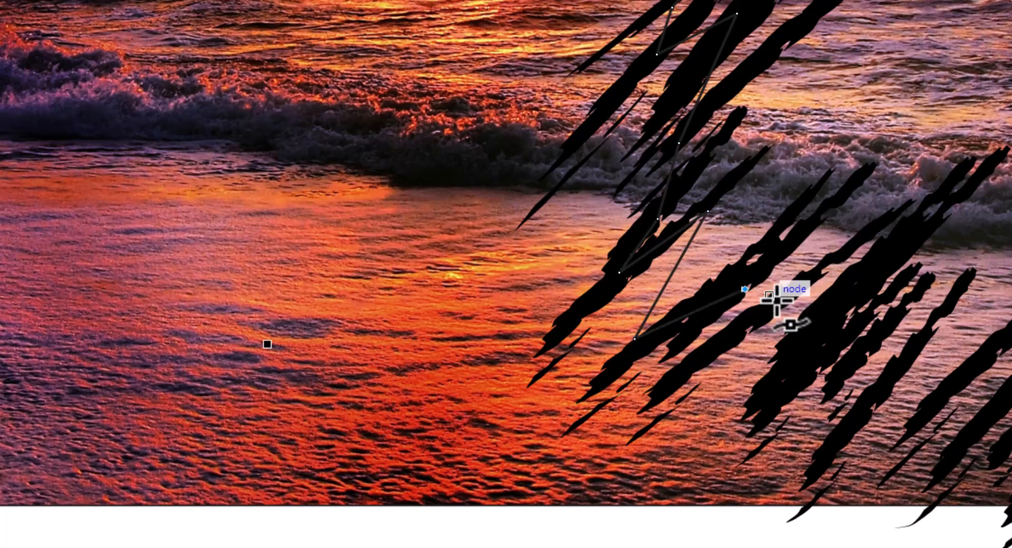
{"action": "left_click", "coordinate": [821, 260]}
{"action": "left_click", "coordinate": [872, 265]}
{"action": "left_click", "coordinate": [881, 341]}
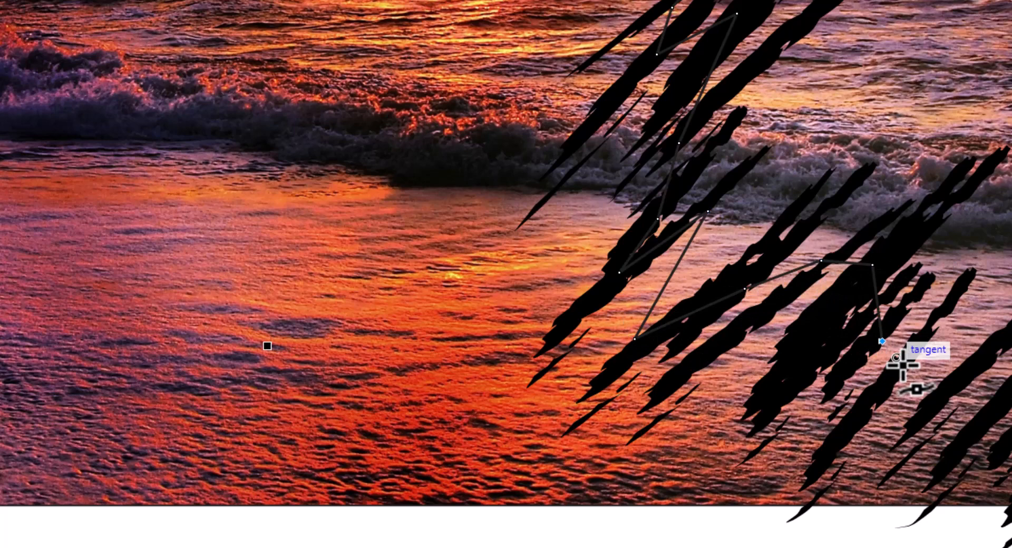
{"action": "left_click", "coordinate": [879, 394]}
{"action": "left_click", "coordinate": [925, 399]}
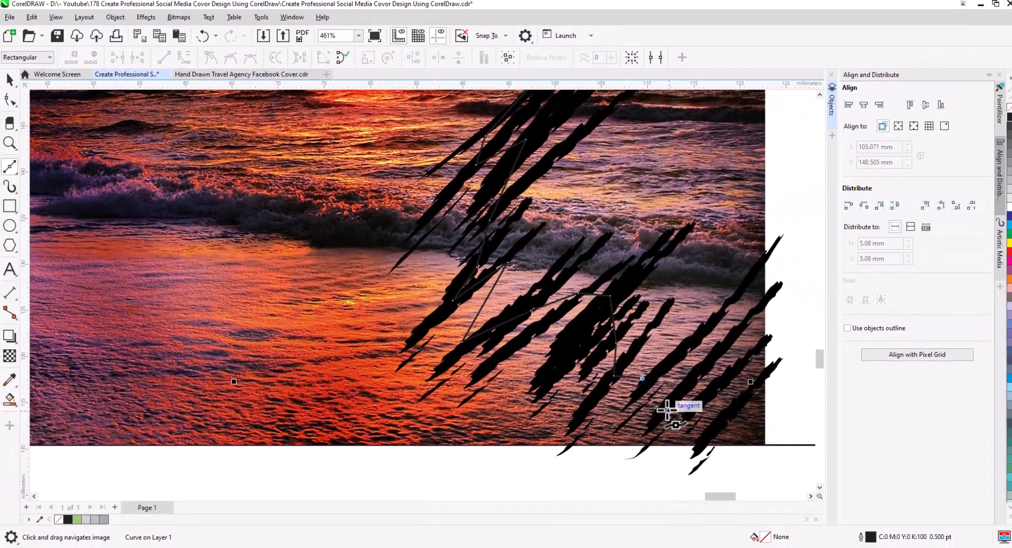
{"action": "left_click", "coordinate": [666, 410]}
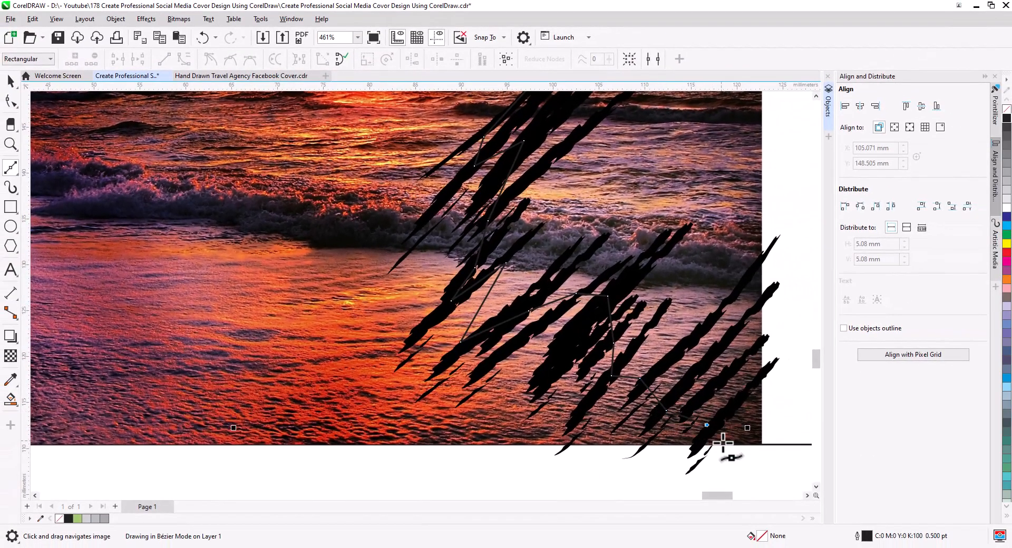
{"action": "left_click", "coordinate": [723, 446]}
Run the Bézier outline along the bottom edge to the photo's lower-left corner and close it at its upper-left starting node
{"action": "scroll", "coordinate": [418, 431], "scroll_direction": "down", "scroll_amount": 3}
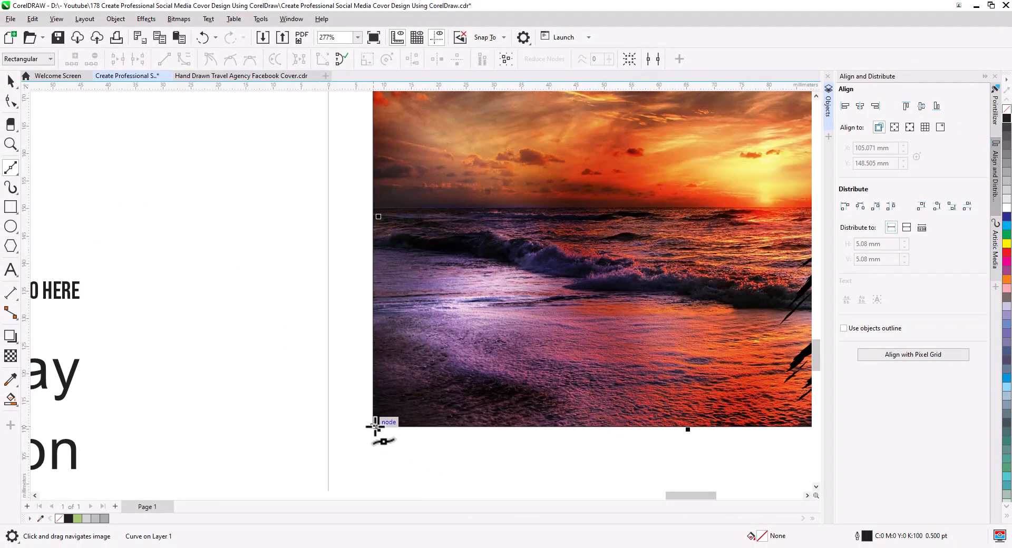
{"action": "scroll", "coordinate": [420, 382], "scroll_direction": "up", "scroll_amount": 3}
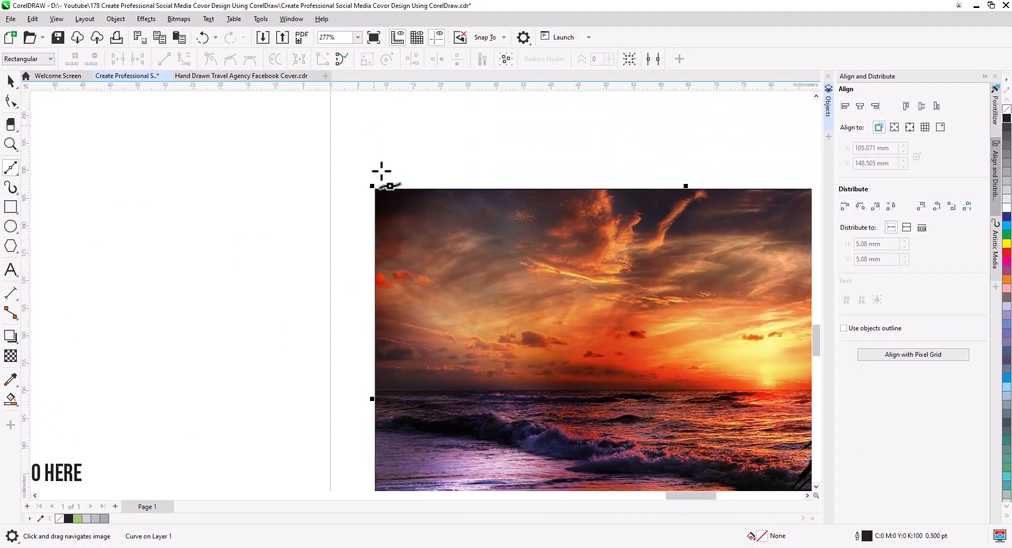
{"action": "scroll", "coordinate": [377, 179], "scroll_direction": "up", "scroll_amount": 5}
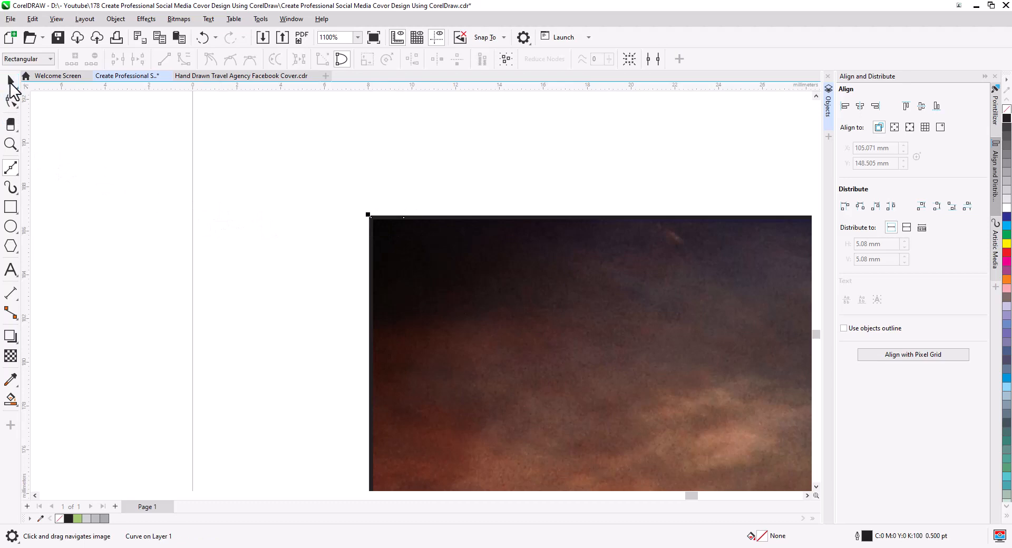
{"action": "left_click", "coordinate": [11, 82]}
Fill the closed outline with black and weld it to the brush strokes as a single curve
{"action": "scroll", "coordinate": [411, 244], "scroll_direction": "down", "scroll_amount": 7}
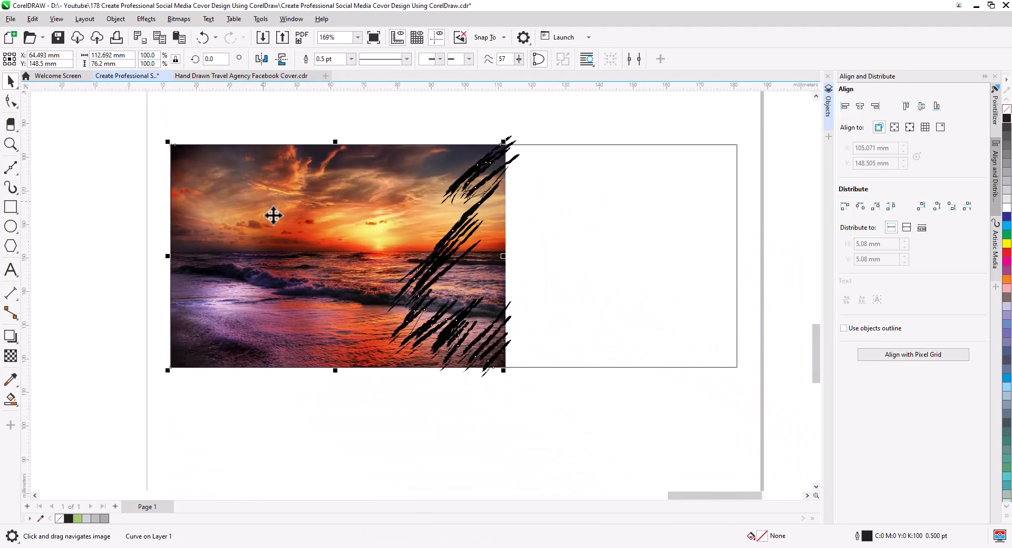
{"action": "scroll", "coordinate": [342, 249], "scroll_direction": "down", "scroll_amount": 1}
{"action": "left_click", "coordinate": [1006, 120]}
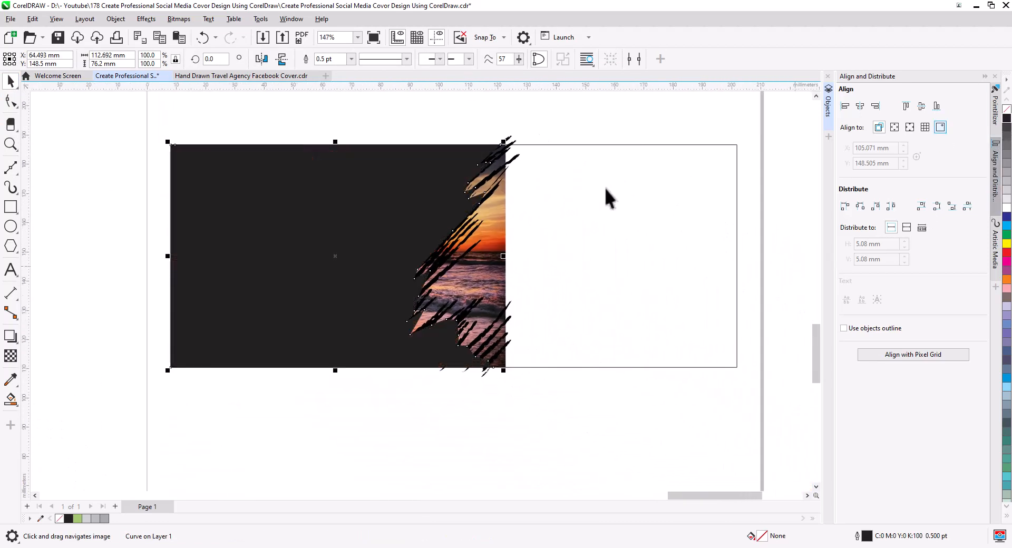
{"action": "scroll", "coordinate": [448, 205], "scroll_direction": "up", "scroll_amount": 1}
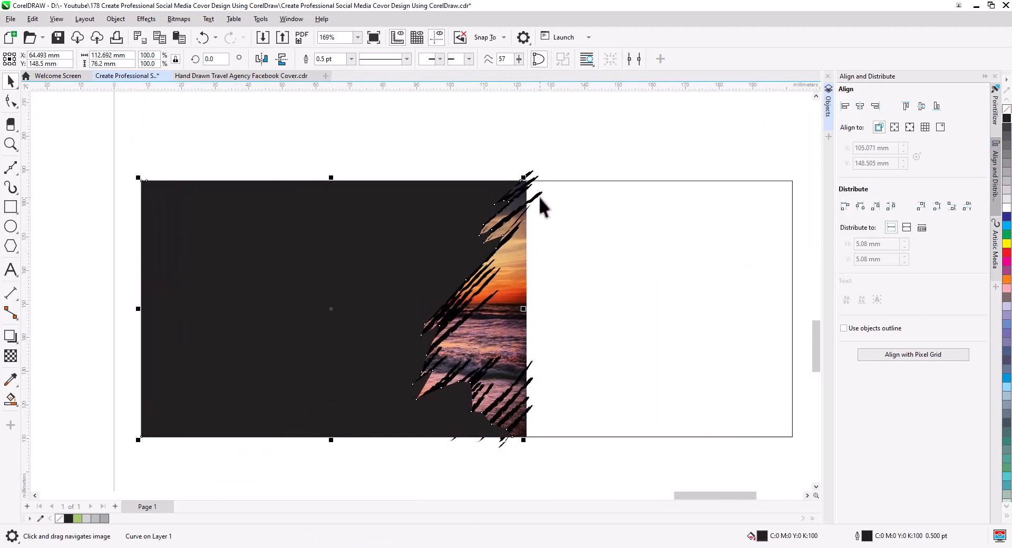
{"action": "left_click", "coordinate": [524, 220], "text": "shift"}
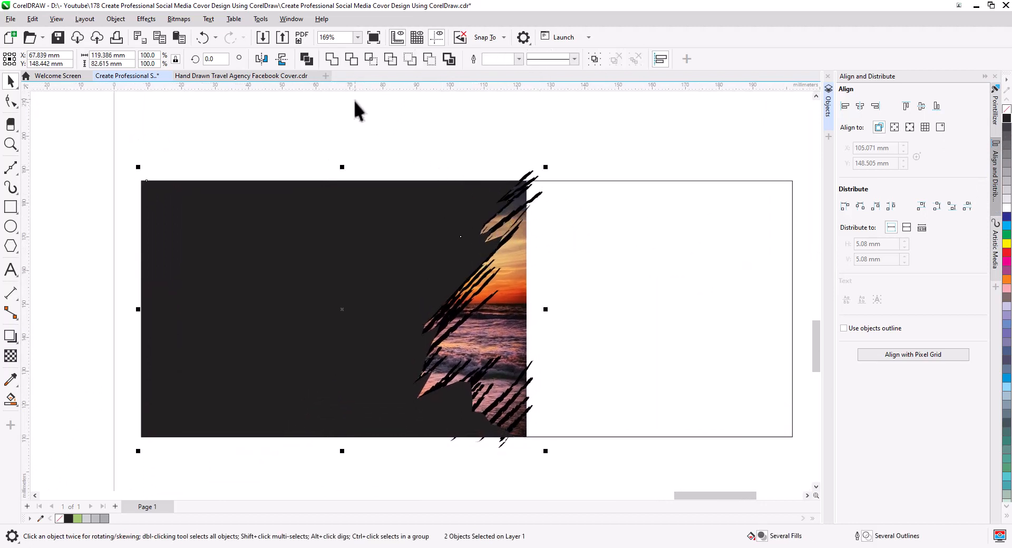
{"action": "left_click", "coordinate": [332, 59]}
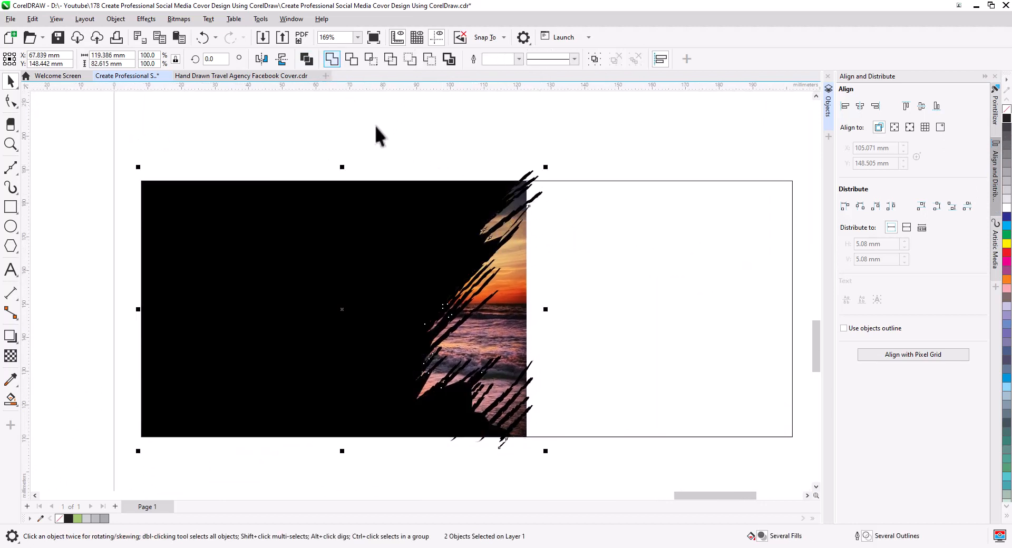
{"action": "left_click", "coordinate": [608, 151]}
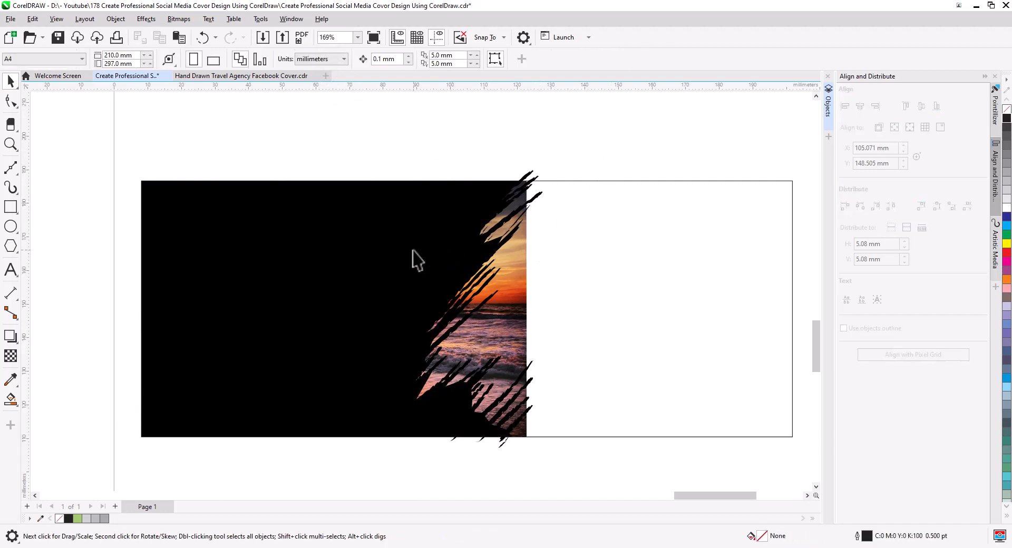
PowerClip the sunset photo inside the welded black brush-stroke shape
{"action": "left_click", "coordinate": [526, 249]}
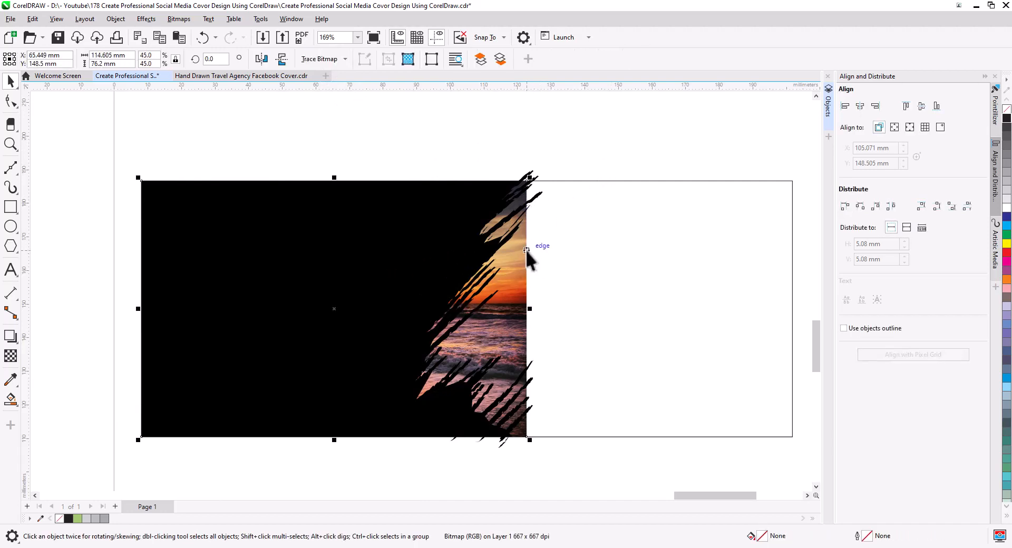
{"action": "right_click", "coordinate": [525, 248]}
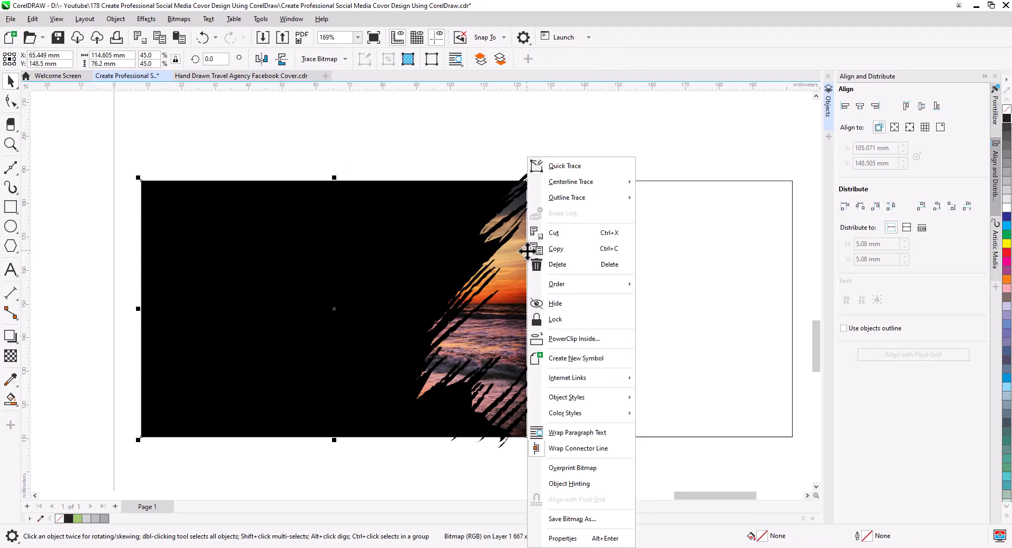
{"action": "left_click", "coordinate": [568, 339]}
{"action": "left_click", "coordinate": [360, 296]}
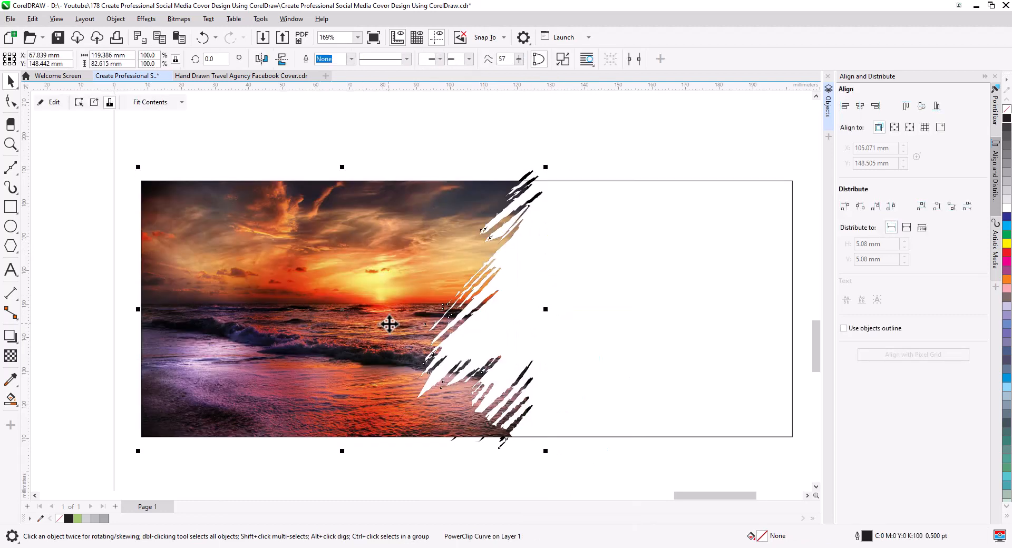
{"action": "left_click", "coordinate": [447, 153]}
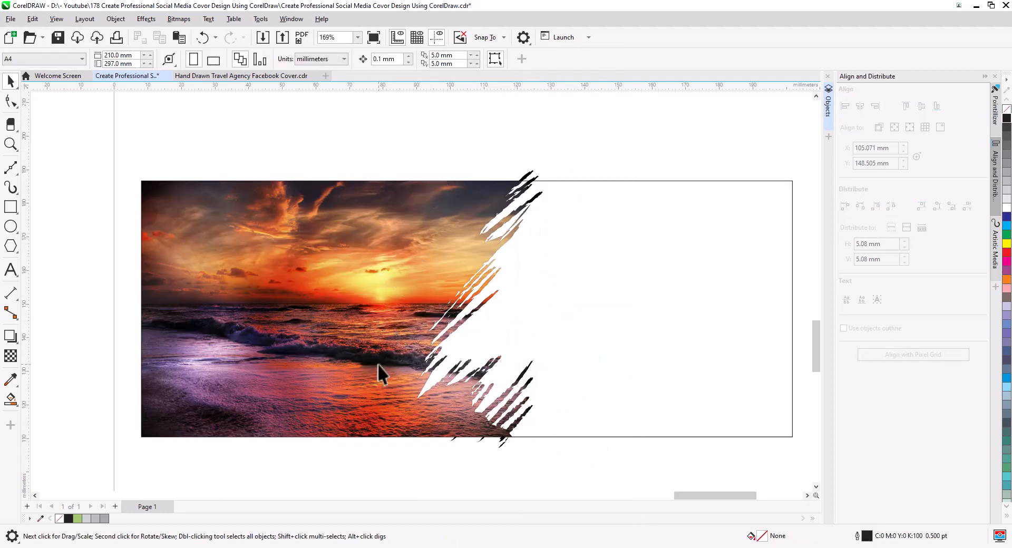
Paint an Artistic Media brush stroke over the photo, diagonally beside the large white gap in the lower brush strokes
{"action": "scroll", "coordinate": [461, 415], "scroll_direction": "up", "scroll_amount": 5}
{"action": "left_click", "coordinate": [427, 393]}
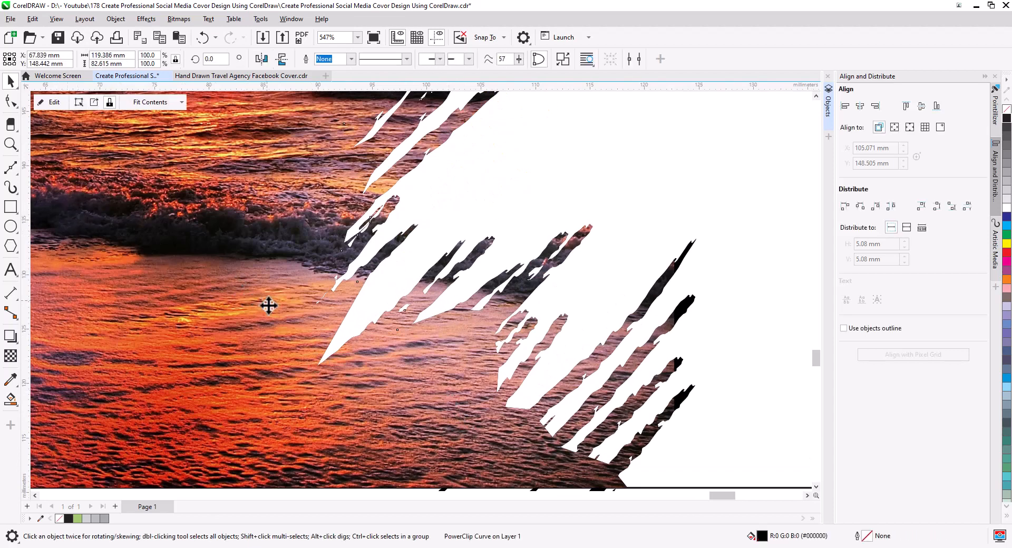
{"action": "left_click", "coordinate": [10, 188]}
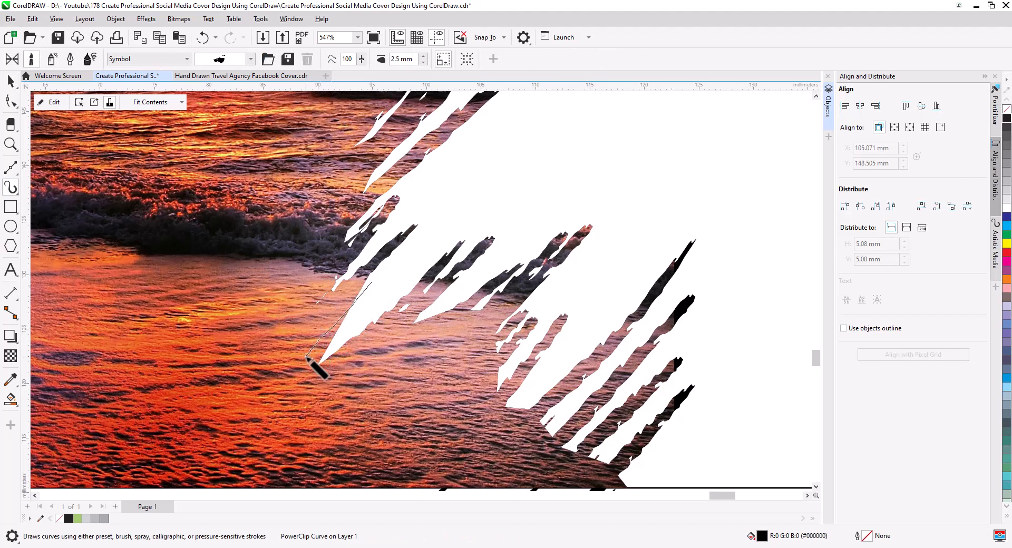
{"action": "left_click_drag", "start_coordinate": [294, 371], "coordinate": [296, 373]}
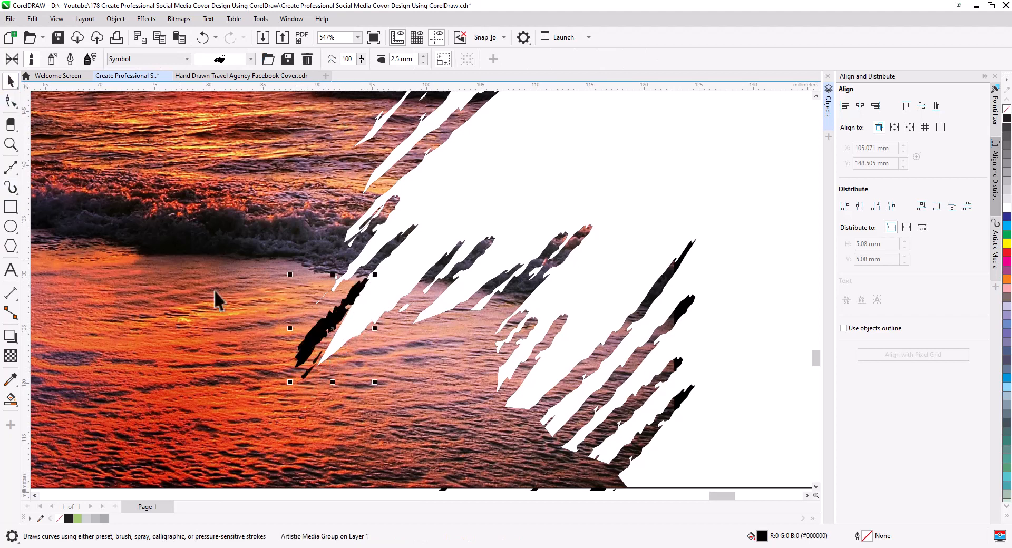
Break the new Artistic Media stroke apart and delete its leftover control path
{"action": "key", "text": "space"}
{"action": "right_click", "coordinate": [330, 322]}
{"action": "left_click", "coordinate": [337, 334]}
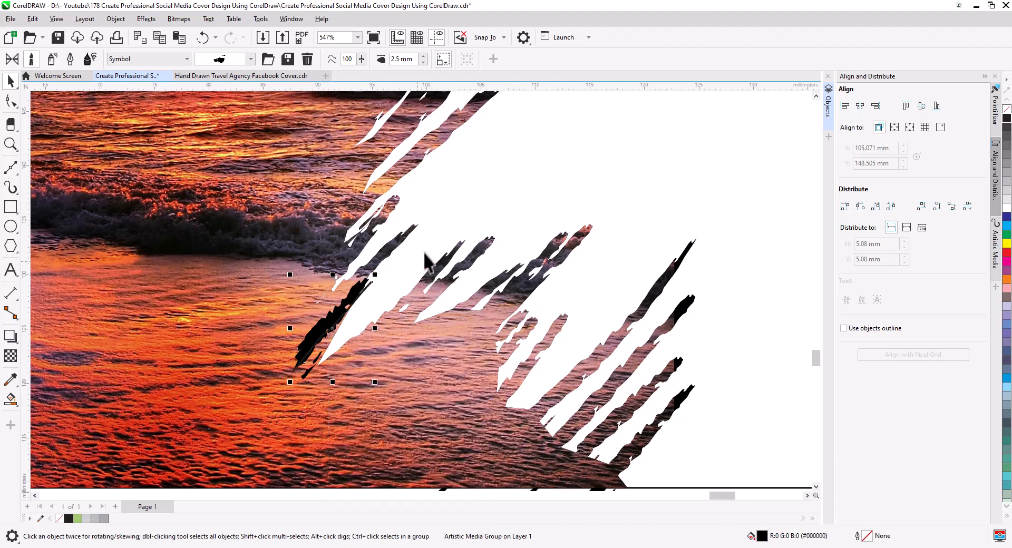
{"action": "left_click", "coordinate": [370, 288]}
{"action": "left_click", "coordinate": [369, 283]}
{"action": "key", "text": "Delete"}
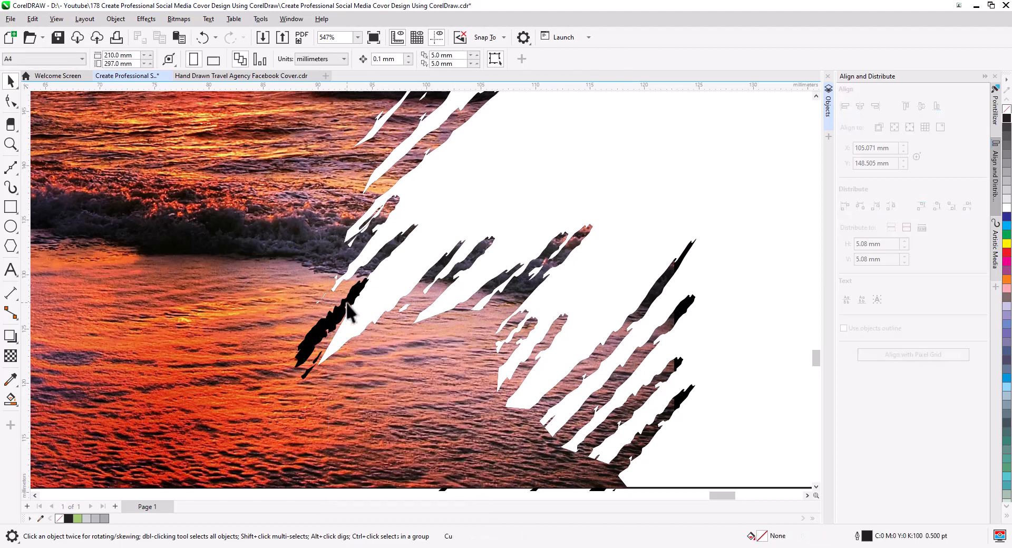
Move the black brush stroke into the white gap and place copies of it over the other gaps along the ragged edge
{"action": "mouse_move", "coordinate": [348, 301]}
{"action": "left_mouse_down"}
{"action": "mouse_move", "coordinate": [375, 305]}
{"action": "mouse_move", "coordinate": [409, 259]}
{"action": "left_mouse_up"}
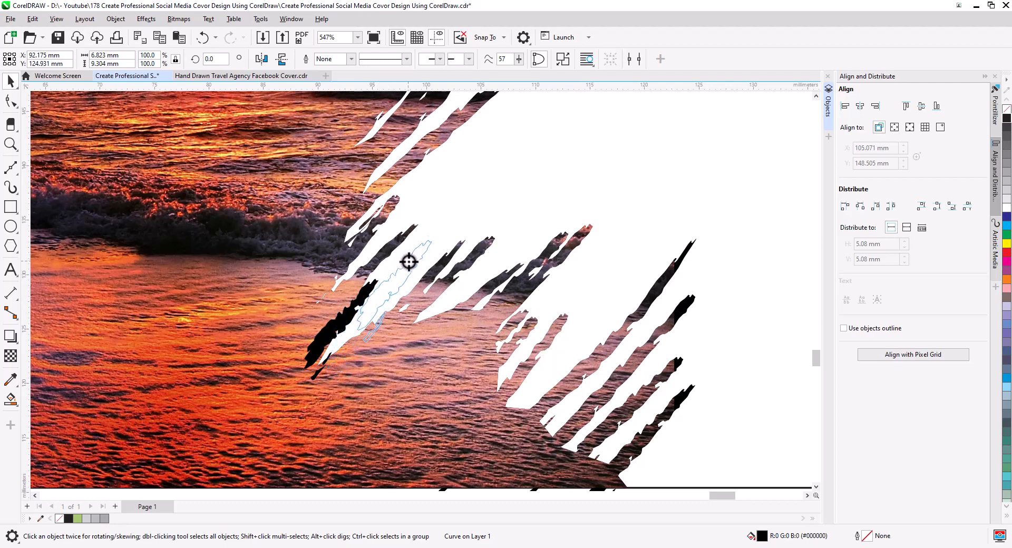
{"action": "left_click", "coordinate": [408, 285]}
{"action": "scroll", "coordinate": [429, 337], "scroll_direction": "down", "scroll_amount": 3}
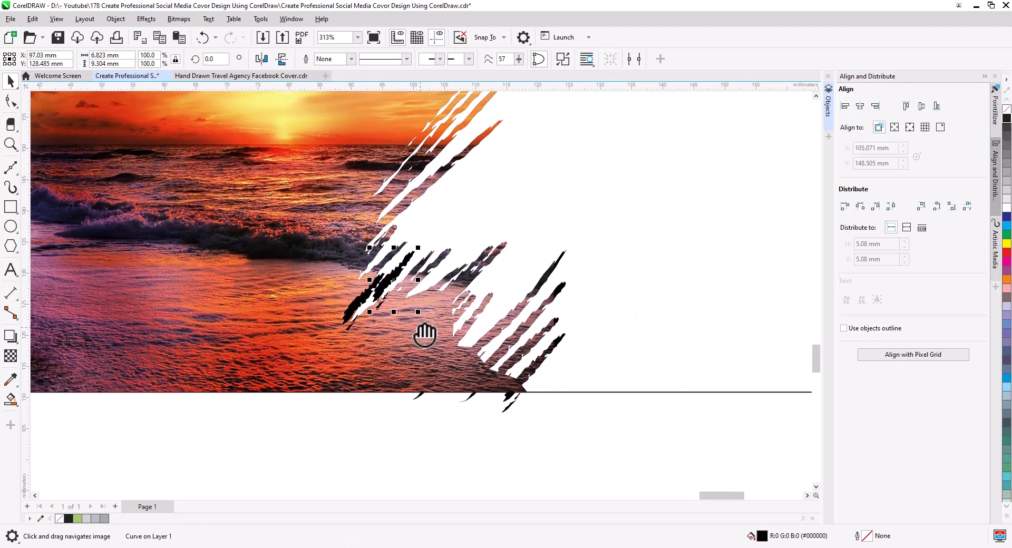
{"action": "mouse_move", "coordinate": [392, 281]}
{"action": "left_mouse_down"}
{"action": "mouse_move", "coordinate": [476, 333]}
{"action": "mouse_move", "coordinate": [481, 363]}
{"action": "mouse_move", "coordinate": [510, 371]}
{"action": "mouse_move", "coordinate": [396, 200]}
{"action": "mouse_move", "coordinate": [415, 278]}
{"action": "left_mouse_up"}
{"action": "key", "text": "c"}
{"action": "key", "text": "c"}
{"action": "left_click", "coordinate": [526, 392]}
{"action": "left_click", "coordinate": [529, 395]}
{"action": "scroll", "coordinate": [445, 271], "scroll_direction": "down", "scroll_amount": 3}
{"action": "scroll", "coordinate": [419, 230], "scroll_direction": "up", "scroll_amount": 4}
{"action": "mouse_move", "coordinate": [416, 278]}
{"action": "left_mouse_down"}
{"action": "mouse_move", "coordinate": [407, 237]}
{"action": "mouse_move", "coordinate": [366, 181]}
{"action": "left_mouse_up"}
{"action": "left_click", "coordinate": [434, 262]}
Weld the added black brush strokes to the PowerClip photo shape
{"action": "scroll", "coordinate": [437, 253], "scroll_direction": "down", "scroll_amount": 5}
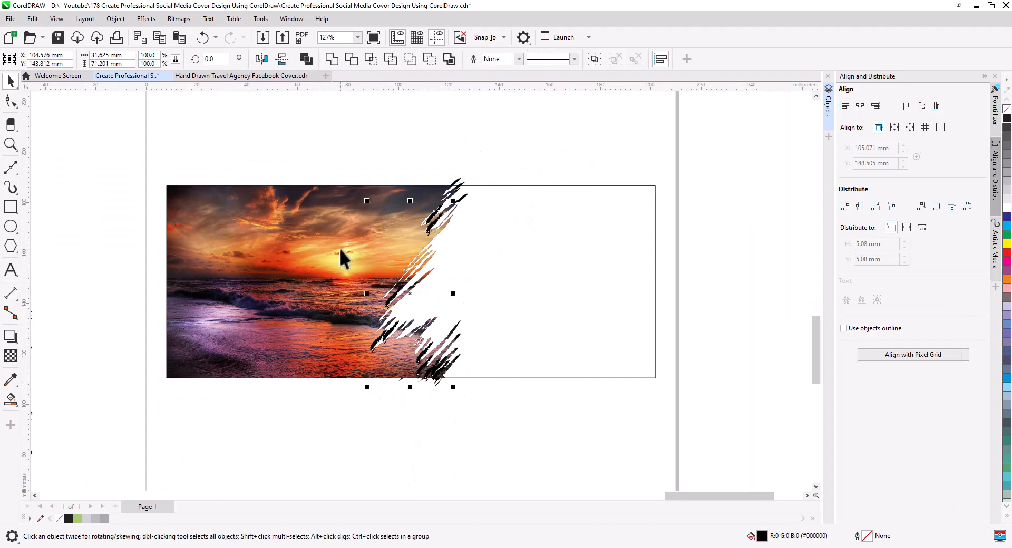
{"action": "left_click", "coordinate": [291, 268], "text": "shift"}
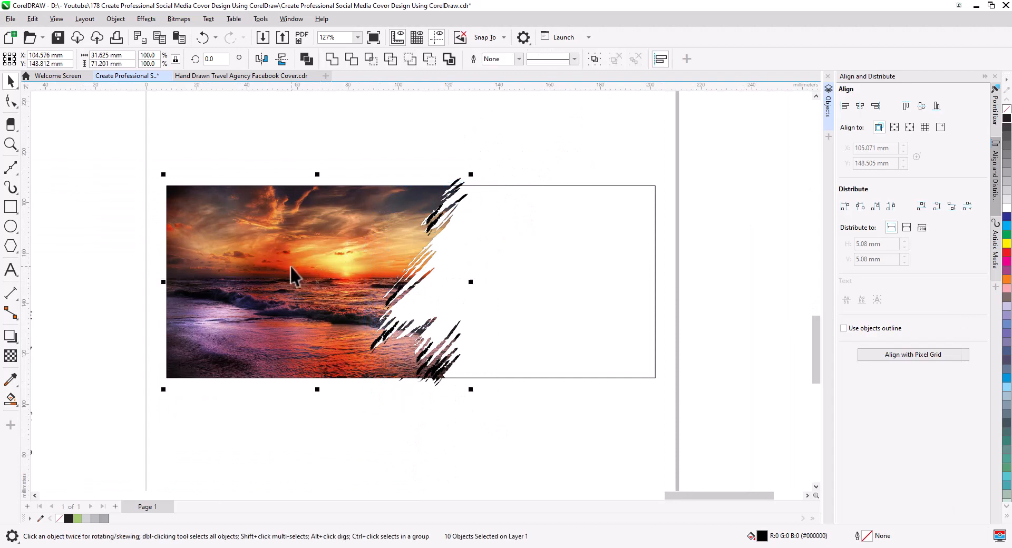
{"action": "left_click", "coordinate": [332, 59]}
{"action": "left_click", "coordinate": [441, 405]}
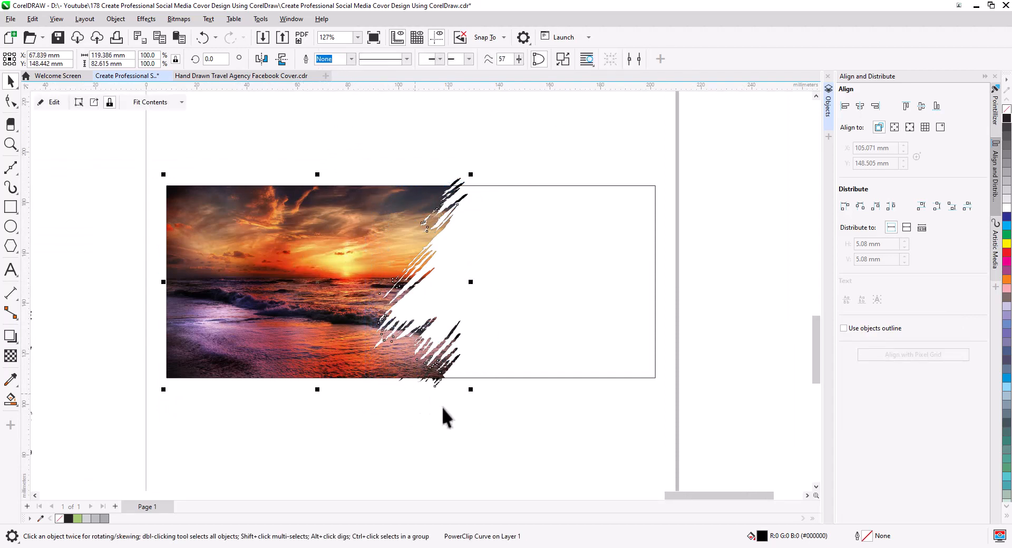
{"action": "left_click", "coordinate": [292, 303]}
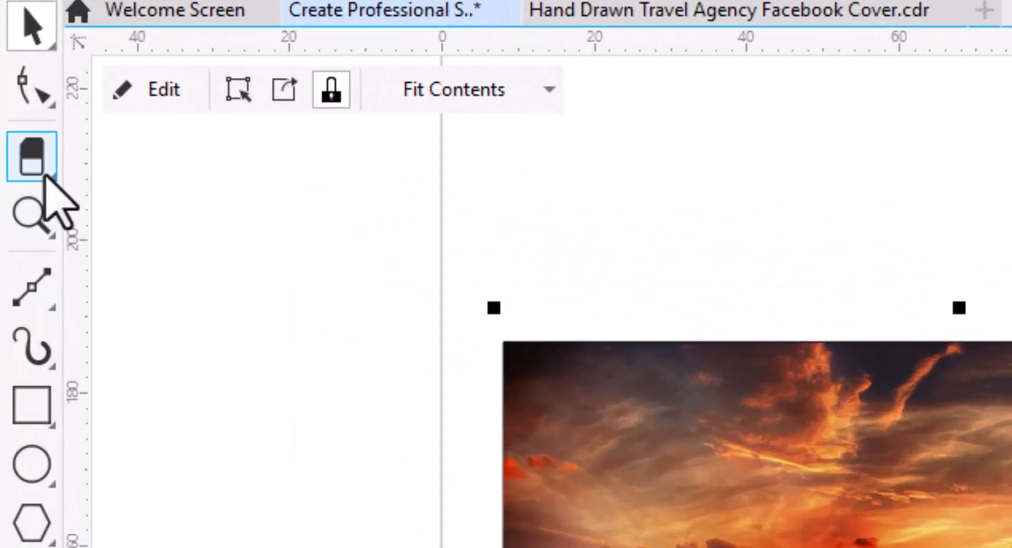
Erase the brush strokes at the lower-right end of the photo shape along a diagonal with the Eraser tool
{"action": "left_click", "coordinate": [11, 127]}
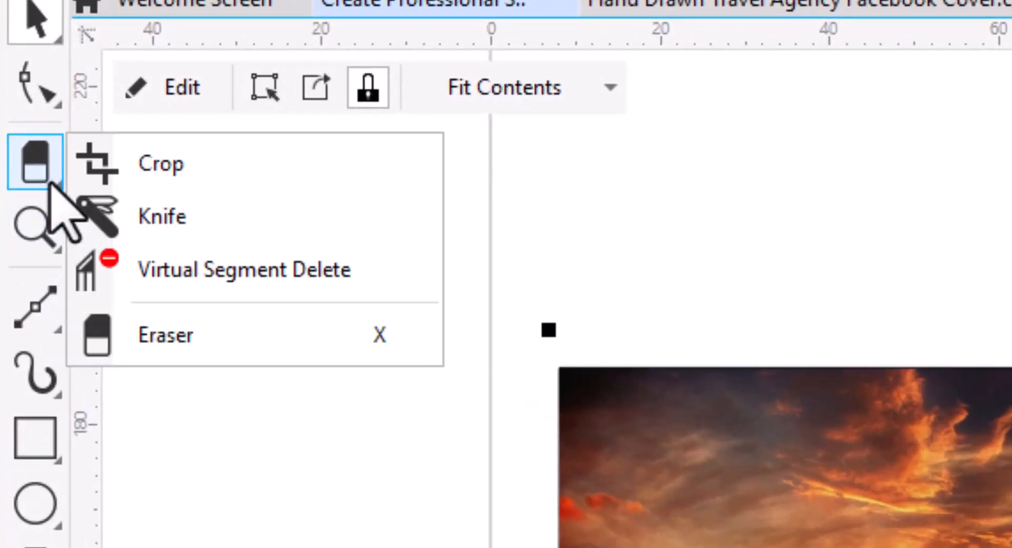
{"action": "left_click", "coordinate": [241, 334]}
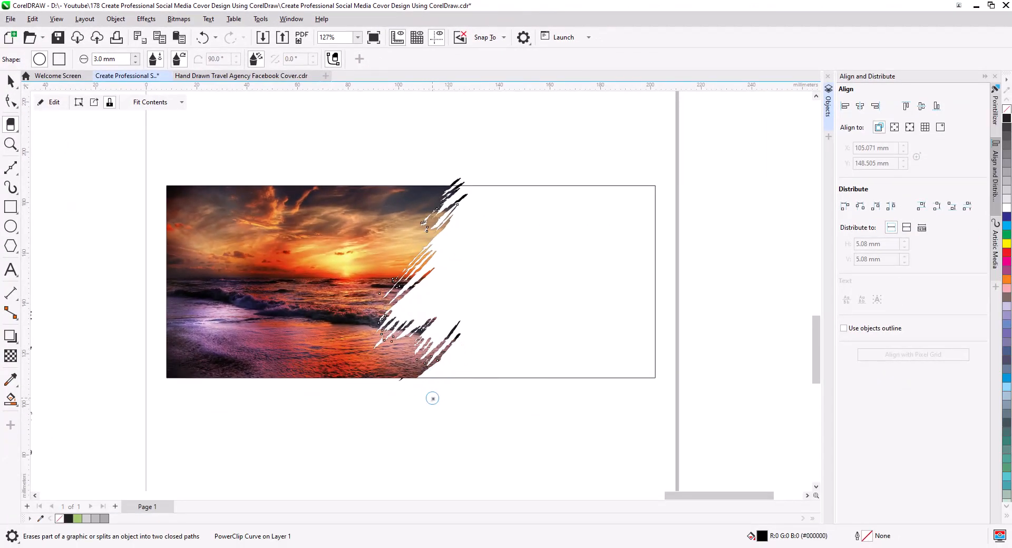
{"action": "scroll", "coordinate": [434, 382], "scroll_direction": "up", "scroll_amount": 1}
{"action": "mouse_move", "coordinate": [484, 270]}
{"action": "left_mouse_down"}
{"action": "mouse_move", "coordinate": [445, 305]}
{"action": "mouse_move", "coordinate": [382, 402]}
{"action": "left_mouse_up"}
{"action": "left_click_drag", "start_coordinate": [449, 323], "coordinate": [375, 389]}
{"action": "scroll", "coordinate": [419, 405], "scroll_direction": "down", "scroll_amount": 2}
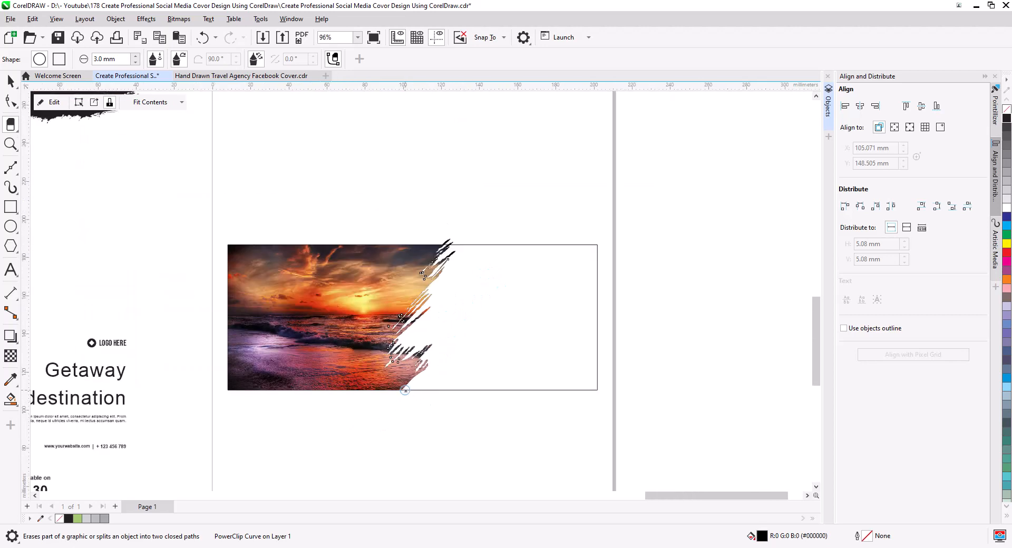
{"action": "scroll", "coordinate": [401, 390], "scroll_direction": "up", "scroll_amount": 2}
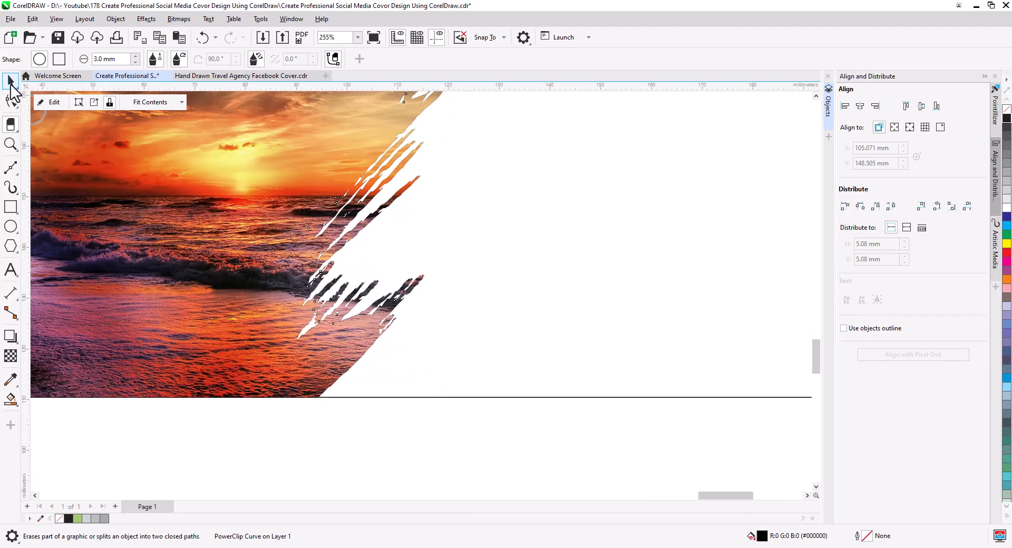
{"action": "left_click", "coordinate": [10, 82]}
{"action": "left_click", "coordinate": [361, 391]}
{"action": "scroll", "coordinate": [363, 387], "scroll_direction": "down", "scroll_amount": 1}
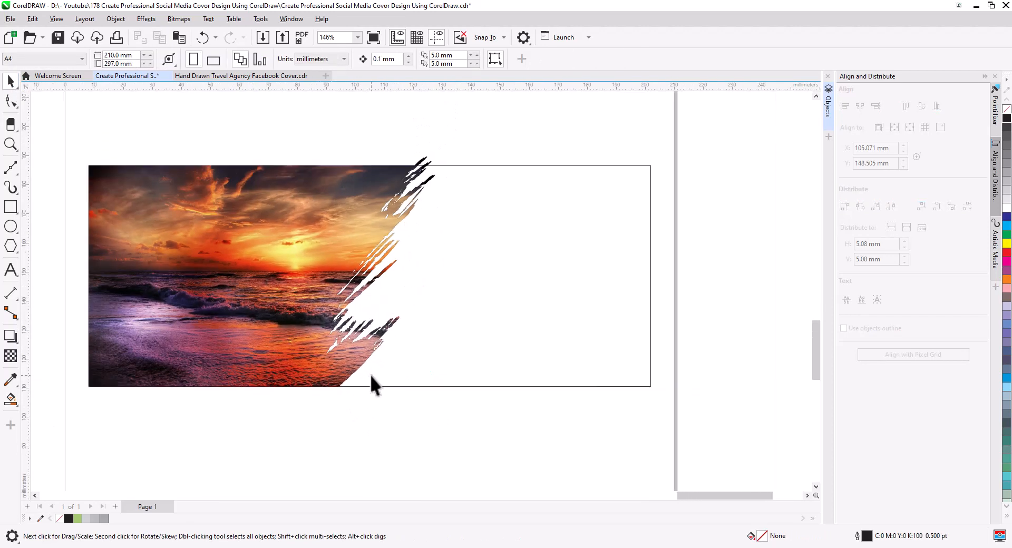
Erase the brush strokes protruding at the upper-right end of the photo shape, keeping the cover frame's outline intact
{"action": "scroll", "coordinate": [373, 385], "scroll_direction": "down", "scroll_amount": 1}
{"action": "scroll", "coordinate": [420, 211], "scroll_direction": "up", "scroll_amount": 6}
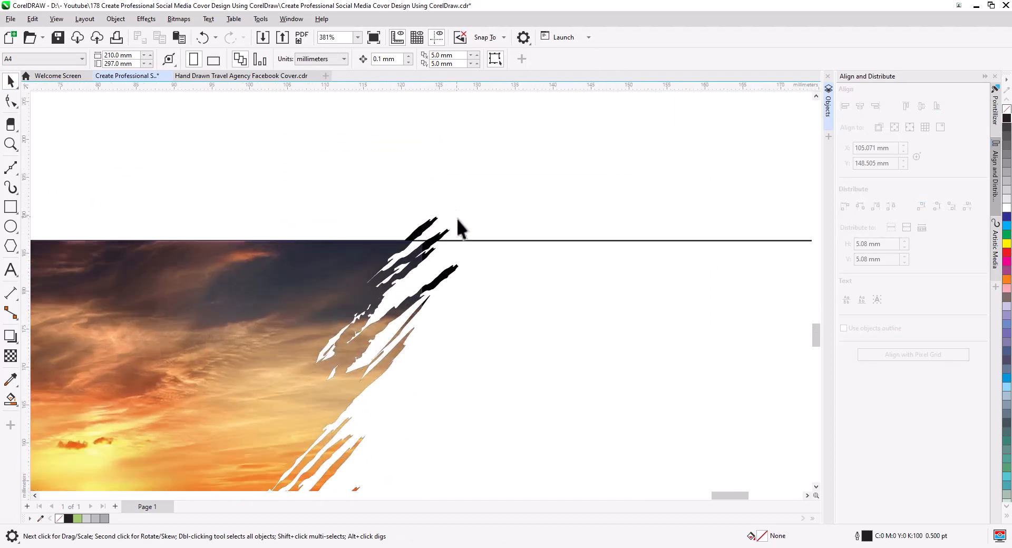
{"action": "left_click", "coordinate": [10, 124]}
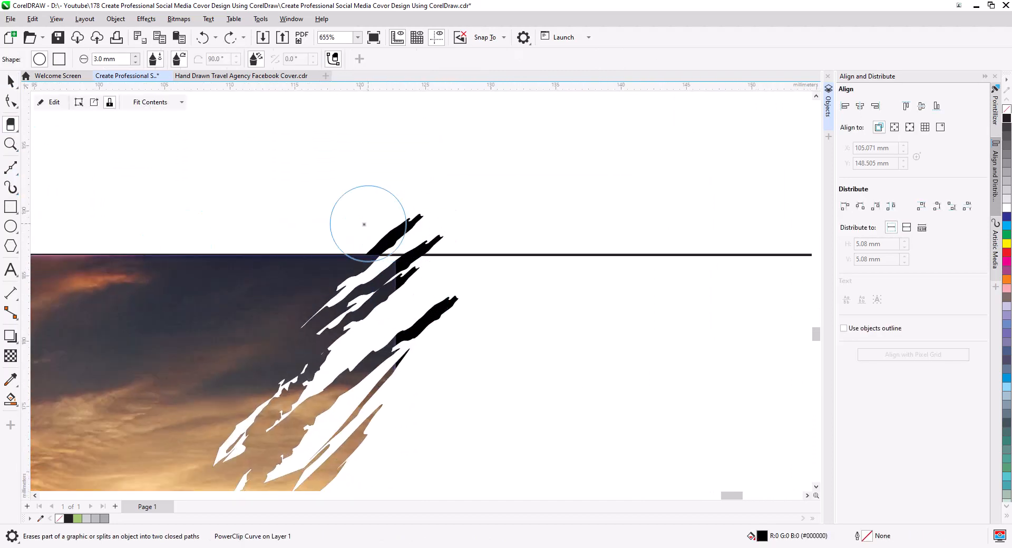
{"action": "mouse_move", "coordinate": [365, 213]}
{"action": "left_mouse_down"}
{"action": "mouse_move", "coordinate": [419, 215]}
{"action": "mouse_move", "coordinate": [425, 314]}
{"action": "left_mouse_up"}
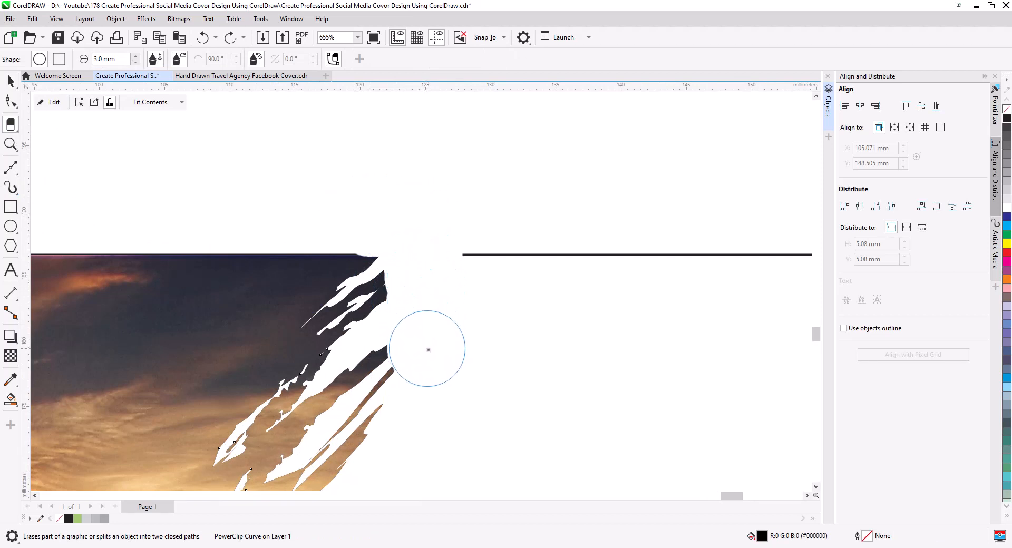
{"action": "left_click_drag", "start_coordinate": [427, 363], "coordinate": [438, 357]}
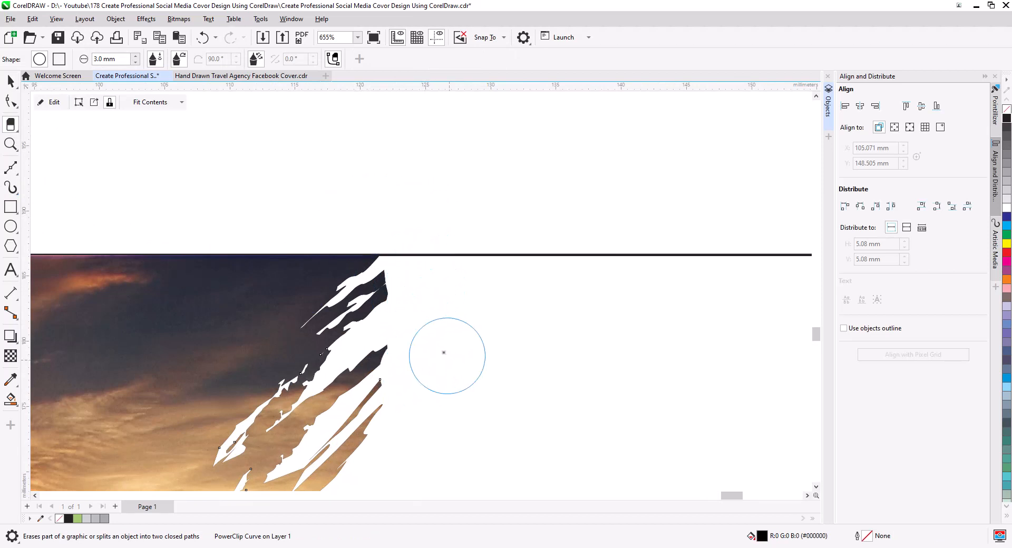
{"action": "key", "text": "ctrl+z"}
{"action": "left_click", "coordinate": [11, 81]}
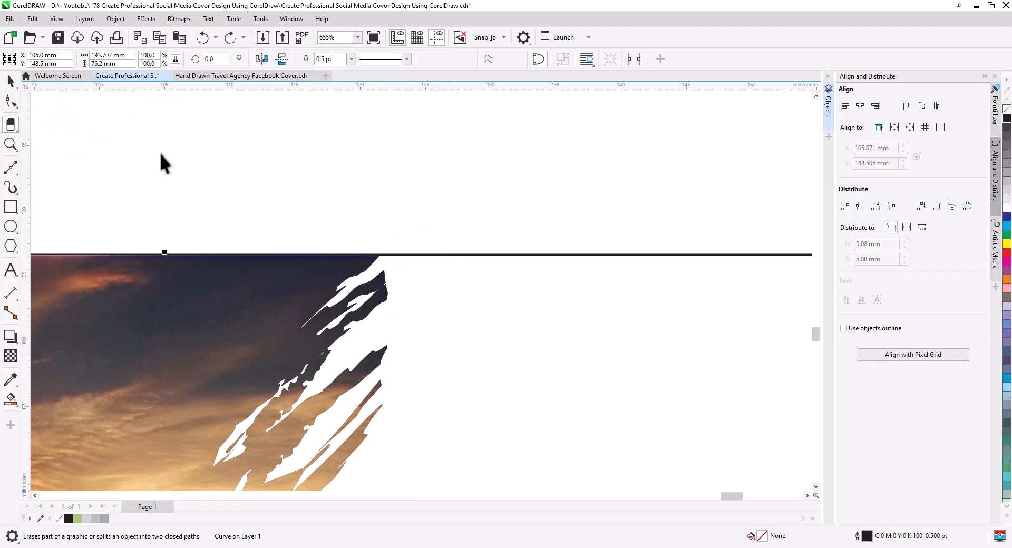
{"action": "left_click", "coordinate": [461, 177]}
{"action": "scroll", "coordinate": [496, 208], "scroll_direction": "down", "scroll_amount": 3}
{"action": "scroll", "coordinate": [506, 247], "scroll_direction": "down", "scroll_amount": 2}
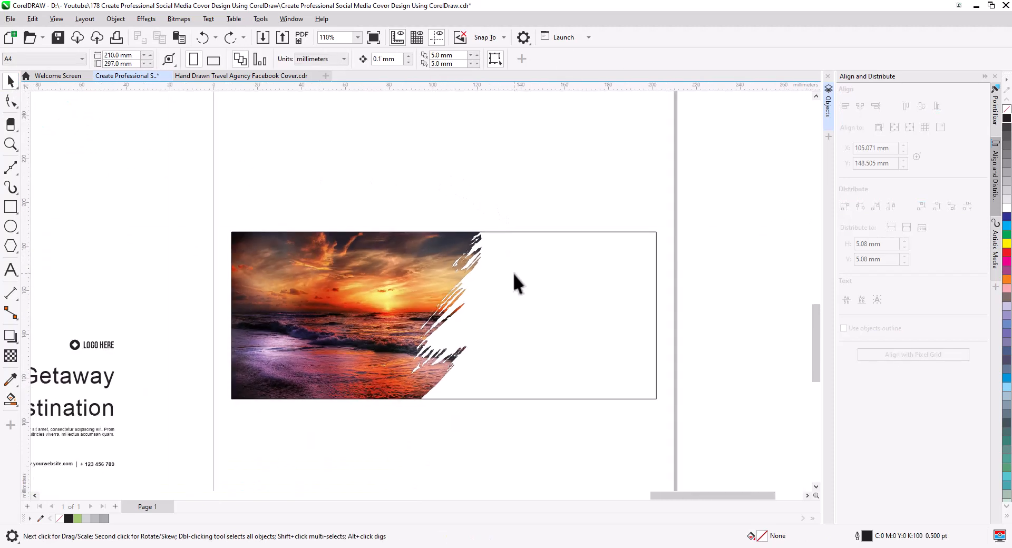
{"action": "scroll", "coordinate": [463, 327], "scroll_direction": "down", "scroll_amount": 1}
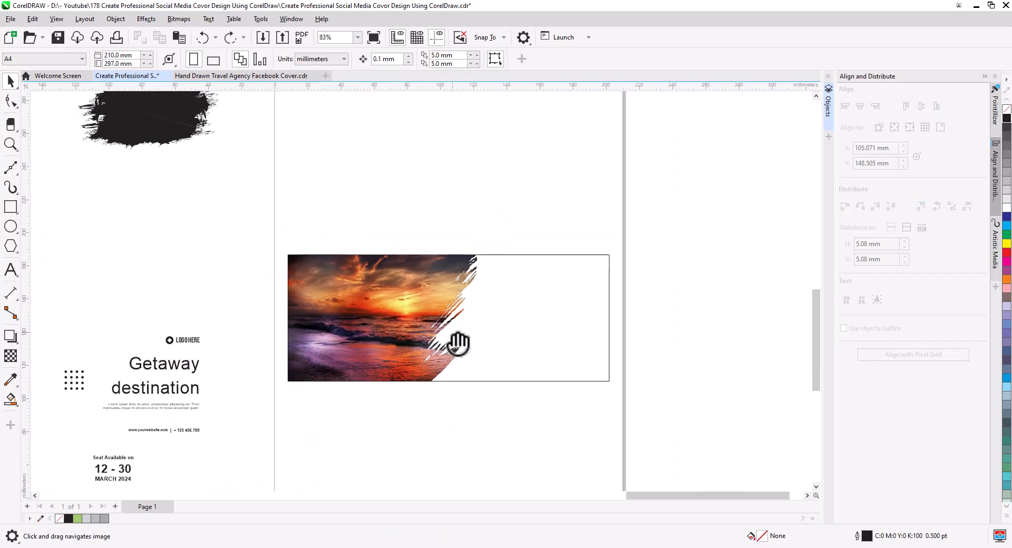
Place a copy of the black brush shape over the cover frame's right end, angle it diagonally, enlarge it slightly and fill it gray
{"action": "left_click", "coordinate": [164, 153]}
{"action": "mouse_move", "coordinate": [163, 152]}
{"action": "left_mouse_down"}
{"action": "mouse_move", "coordinate": [588, 366]}
{"action": "mouse_move", "coordinate": [615, 369]}
{"action": "left_mouse_up"}
{"action": "mouse_move", "coordinate": [535, 391]}
{"action": "left_mouse_down"}
{"action": "mouse_move", "coordinate": [576, 404]}
{"action": "mouse_move", "coordinate": [621, 373]}
{"action": "mouse_move", "coordinate": [547, 331]}
{"action": "mouse_move", "coordinate": [553, 311]}
{"action": "mouse_move", "coordinate": [564, 331]}
{"action": "left_mouse_up"}
{"action": "left_click", "coordinate": [614, 371]}
{"action": "scroll", "coordinate": [615, 373], "scroll_direction": "up", "scroll_amount": 3}
{"action": "left_click_drag", "start_coordinate": [556, 330], "coordinate": [584, 369]}
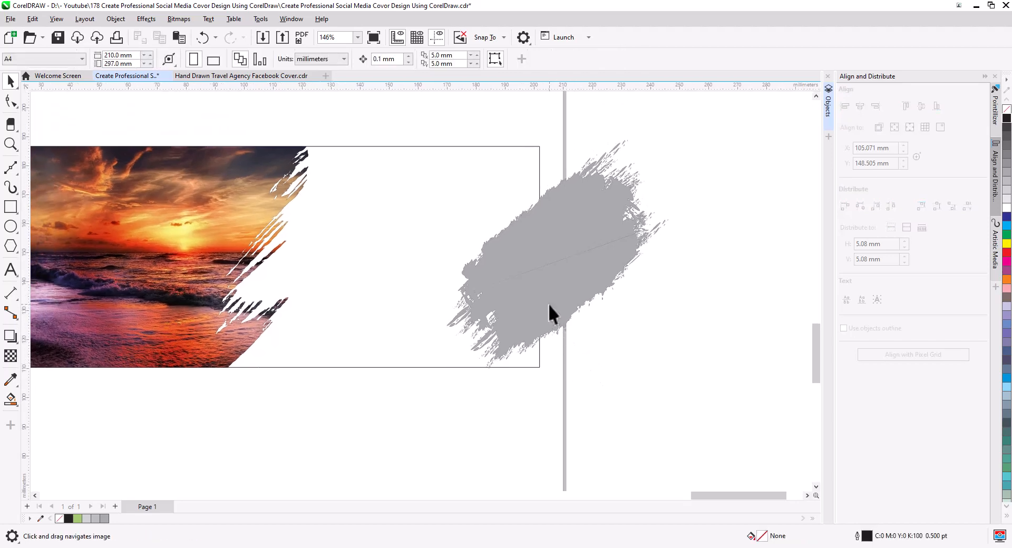
{"action": "left_click_drag", "start_coordinate": [550, 304], "coordinate": [565, 318]}
PowerClip the gray brush shape inside the cover's rectangular frame
{"action": "right_click", "coordinate": [655, 244]}
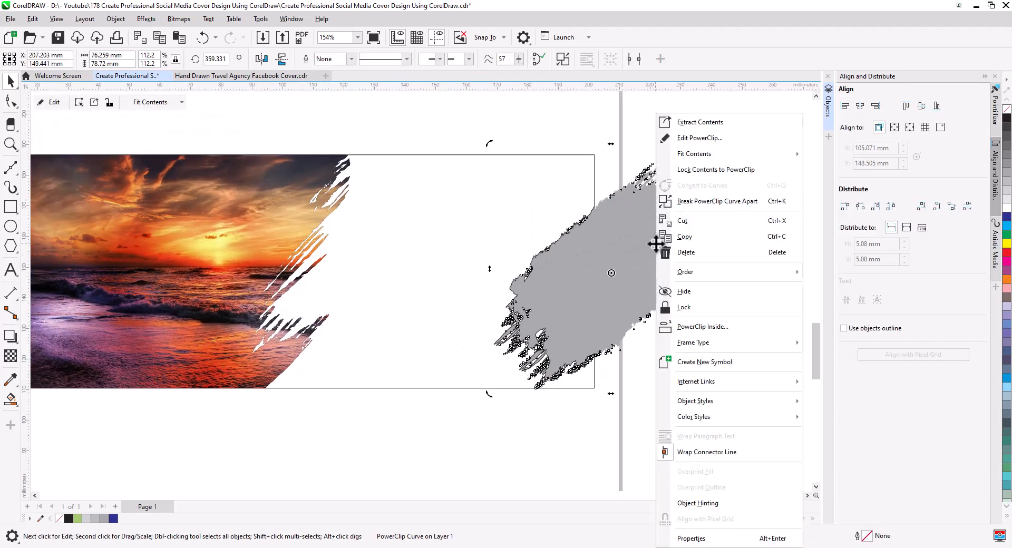
{"action": "left_click", "coordinate": [702, 328]}
{"action": "left_click", "coordinate": [562, 191]}
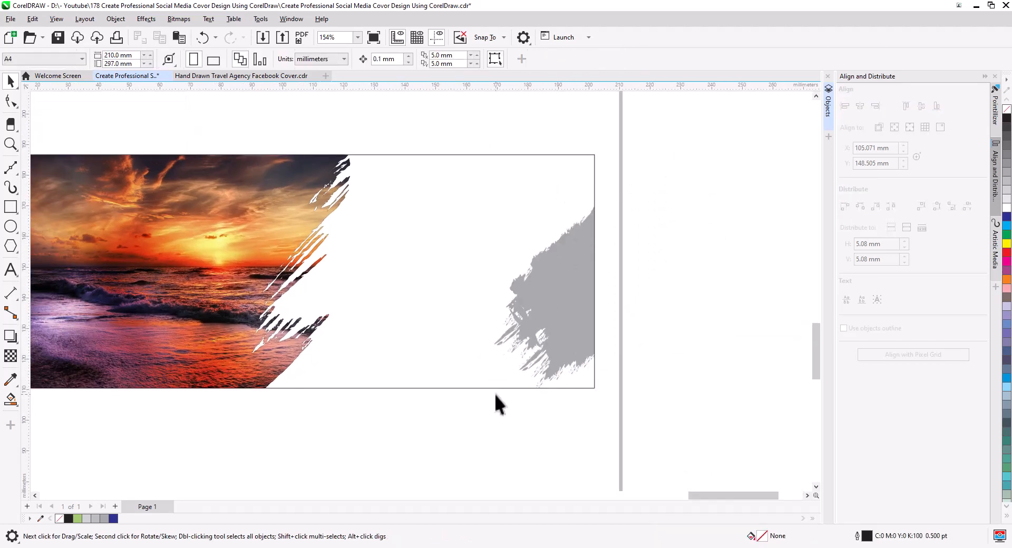
Copy the logo, "Getaway destination" heading, paragraph and contact line into the cover's white area beside the gray brush shape
{"action": "scroll", "coordinate": [494, 391], "scroll_direction": "down", "scroll_amount": 1}
{"action": "left_click_drag", "start_coordinate": [425, 403], "coordinate": [478, 415]}
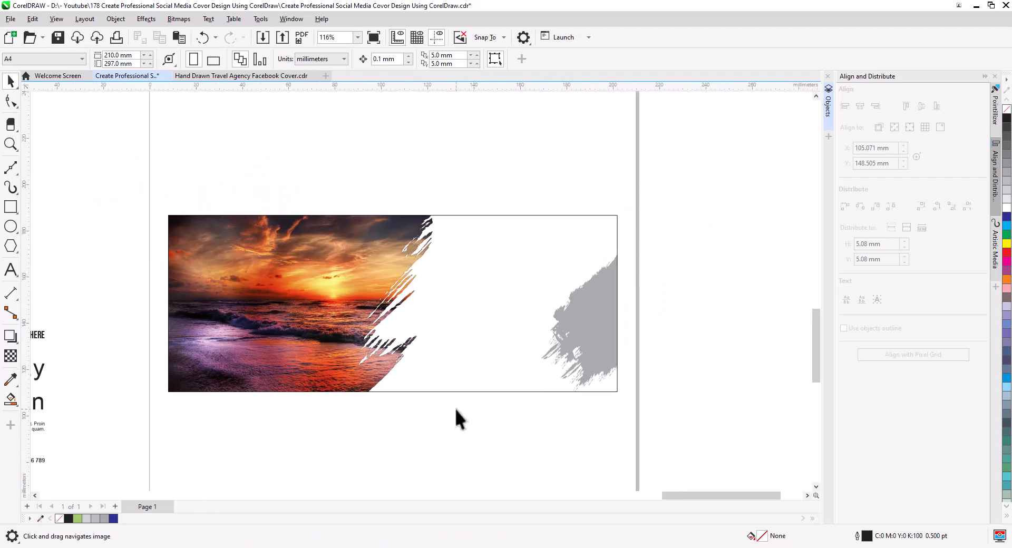
{"action": "left_click_drag", "start_coordinate": [345, 395], "coordinate": [516, 314]}
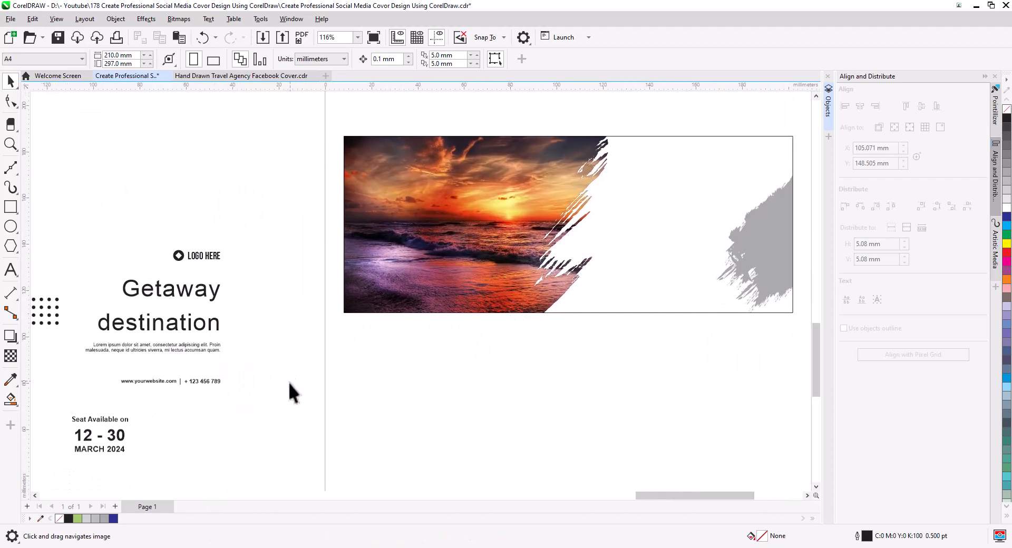
{"action": "left_click_drag", "start_coordinate": [68, 220], "coordinate": [69, 221]}
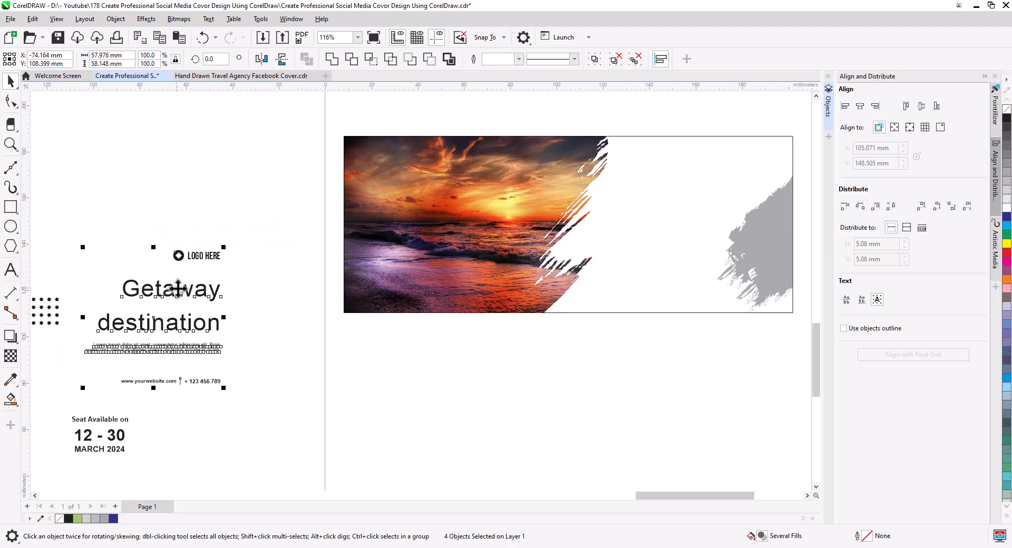
{"action": "left_click_drag", "start_coordinate": [178, 290], "coordinate": [682, 200]}
{"action": "left_click", "coordinate": [714, 224]}
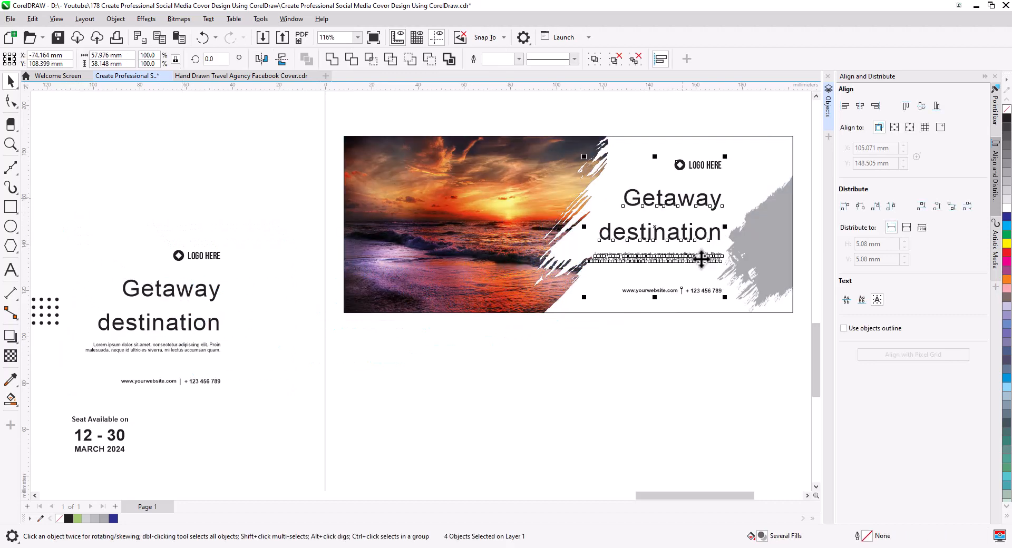
{"action": "left_click", "coordinate": [694, 329]}
Move the website and phone line down and left near the frame's lower edge, and raise the logo slightly
{"action": "scroll", "coordinate": [687, 276], "scroll_direction": "up", "scroll_amount": 3}
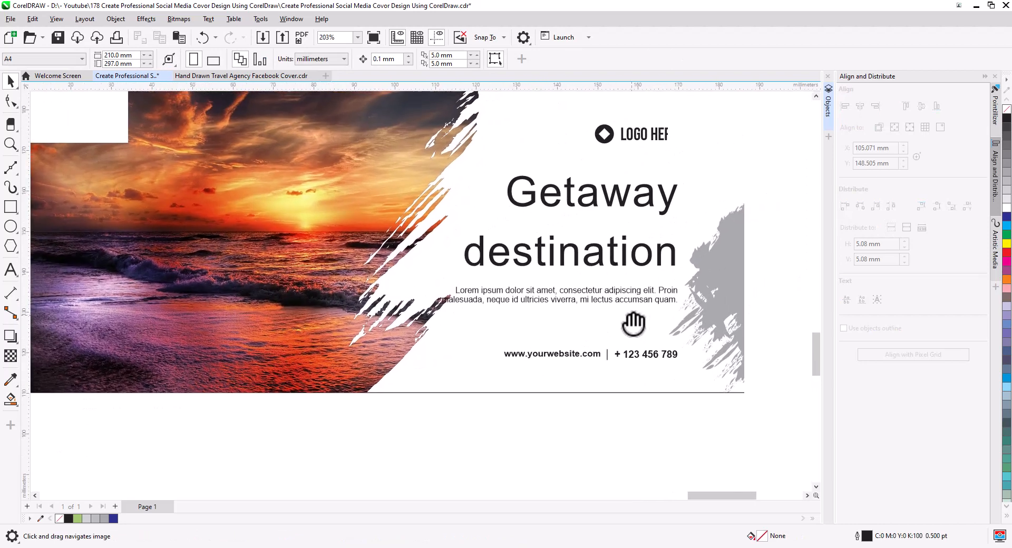
{"action": "left_click_drag", "start_coordinate": [477, 327], "coordinate": [478, 328]}
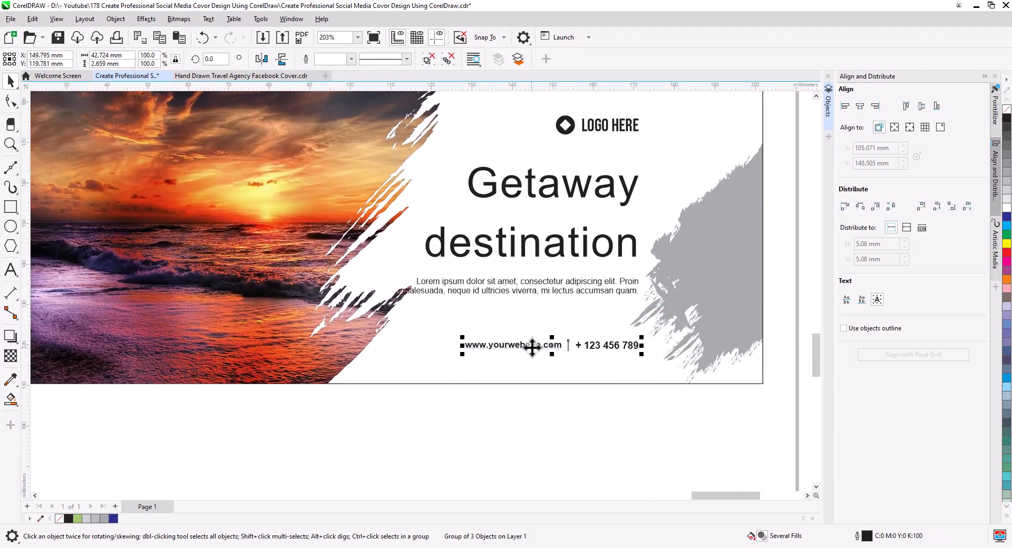
{"action": "left_click_drag", "start_coordinate": [532, 349], "coordinate": [496, 363]}
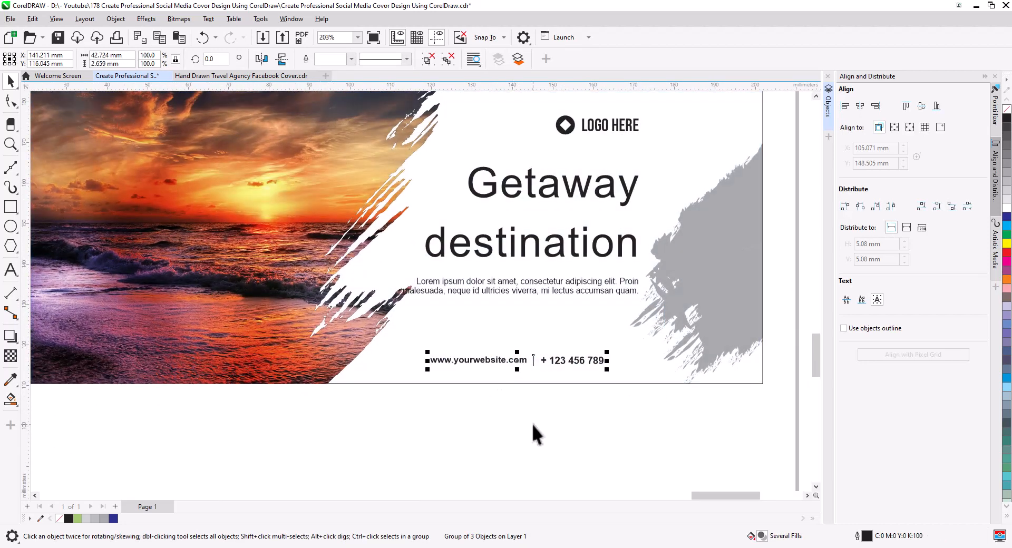
{"action": "left_click", "coordinate": [531, 424]}
{"action": "scroll", "coordinate": [611, 211], "scroll_direction": "up", "scroll_amount": 2}
{"action": "left_click_drag", "start_coordinate": [553, 109], "coordinate": [656, 232]}
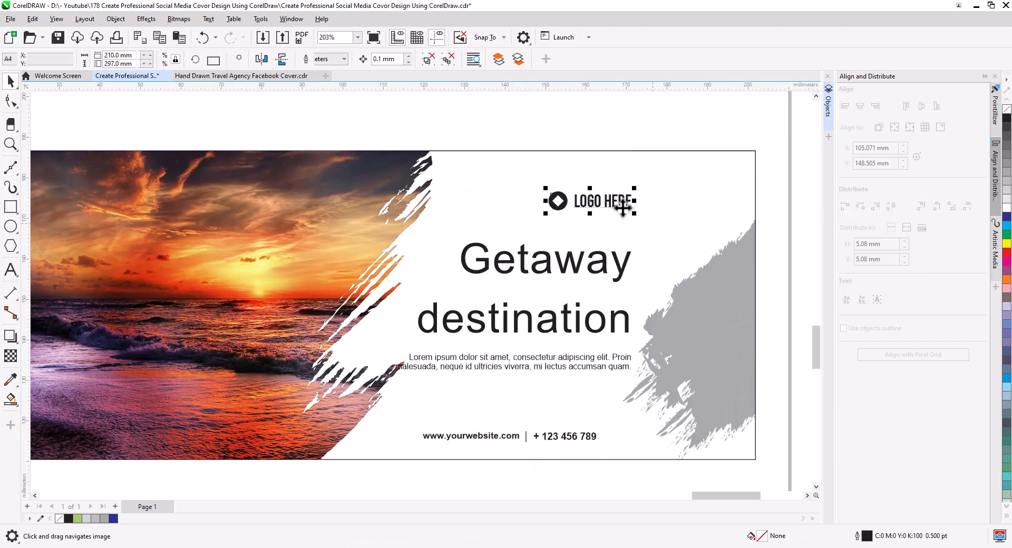
{"action": "left_click_drag", "start_coordinate": [622, 203], "coordinate": [621, 194]}
Tighten the line spacing of the "Getaway destination" heading, move the paragraph up and position both closer together
{"action": "left_click", "coordinate": [481, 283]}
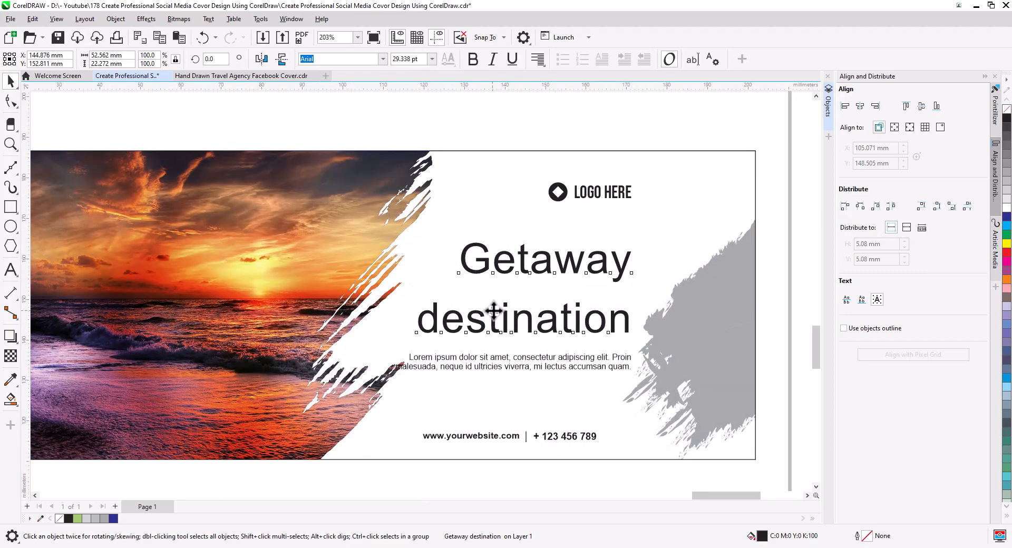
{"action": "left_click_drag", "start_coordinate": [493, 311], "coordinate": [493, 292]}
{"action": "left_click_drag", "start_coordinate": [445, 362], "coordinate": [463, 342]}
{"action": "left_click_drag", "start_coordinate": [565, 309], "coordinate": [566, 327]}
{"action": "key", "text": "F10"}
{"action": "left_click_drag", "start_coordinate": [413, 334], "coordinate": [414, 321]}
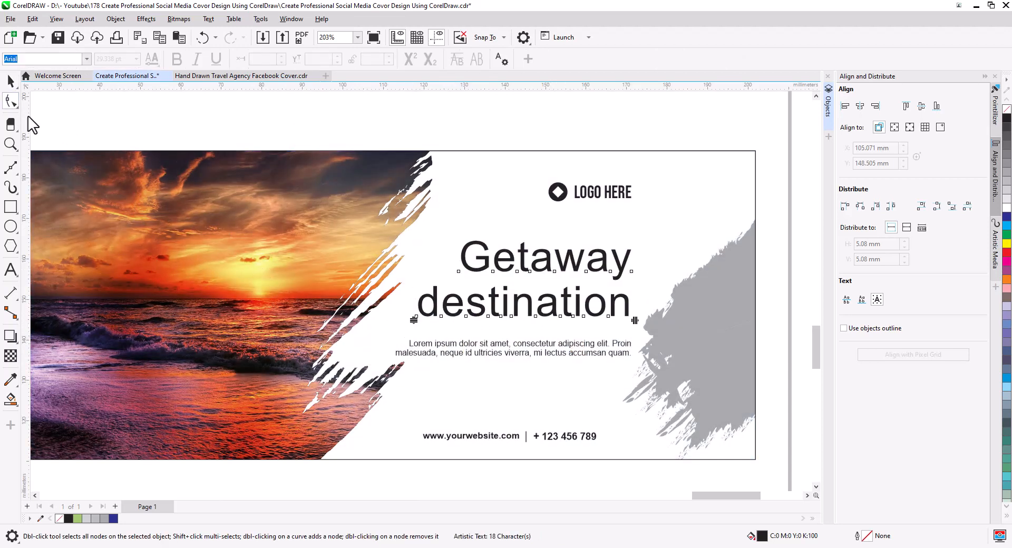
{"action": "left_click", "coordinate": [11, 81]}
{"action": "left_click_drag", "start_coordinate": [496, 306], "coordinate": [495, 316]}
Shift the logo slightly down and enlarge the website and phone line a little
{"action": "left_click_drag", "start_coordinate": [544, 147], "coordinate": [626, 201]}
{"action": "left_click", "coordinate": [551, 131]}
{"action": "scroll", "coordinate": [525, 214], "scroll_direction": "down", "scroll_amount": 2}
{"action": "left_click", "coordinate": [571, 417]}
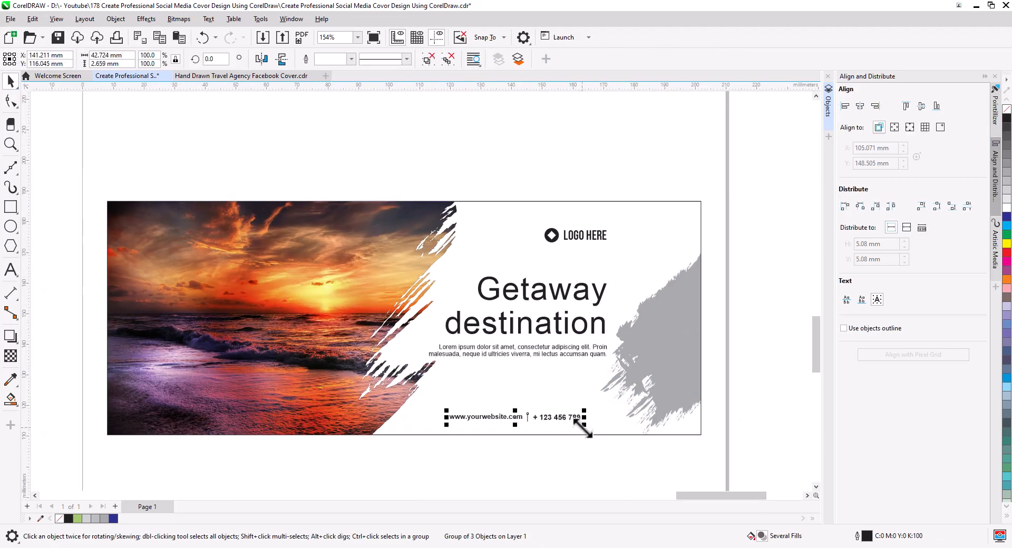
{"action": "left_click_drag", "start_coordinate": [589, 425], "coordinate": [594, 431]}
{"action": "left_click", "coordinate": [548, 457]}
Copy the "Seat Available on 12 - 30 MARCH 2024" text onto the lower part of the sunset photo and make it white
{"action": "scroll", "coordinate": [483, 411], "scroll_direction": "down", "scroll_amount": 2}
{"action": "left_click_drag", "start_coordinate": [485, 421], "coordinate": [571, 393]}
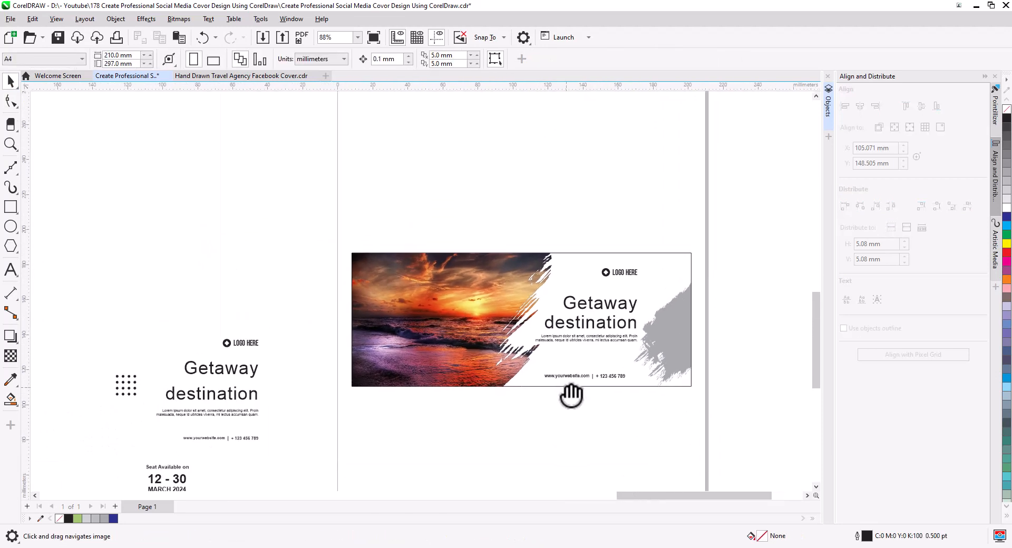
{"action": "left_click_drag", "start_coordinate": [378, 441], "coordinate": [402, 409]}
{"action": "left_click_drag", "start_coordinate": [234, 474], "coordinate": [466, 333]}
{"action": "left_click", "coordinate": [498, 356]}
{"action": "left_click", "coordinate": [595, 423]}
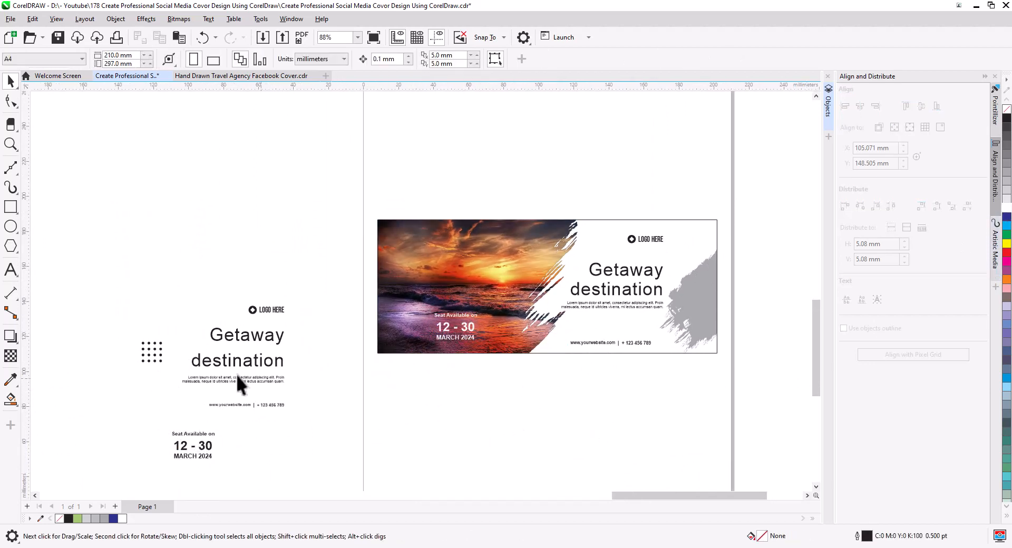
Move the dot grid onto the photo's upper-left corner and fill it white
{"action": "left_click_drag", "start_coordinate": [152, 352], "coordinate": [407, 239]}
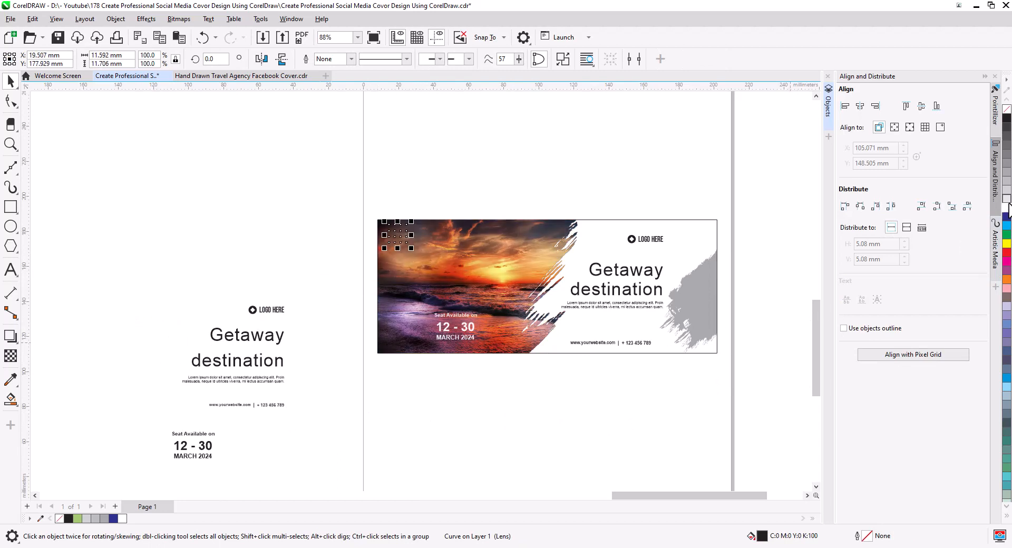
{"action": "left_click", "coordinate": [637, 204]}
{"action": "scroll", "coordinate": [585, 314], "scroll_direction": "up", "scroll_amount": 3}
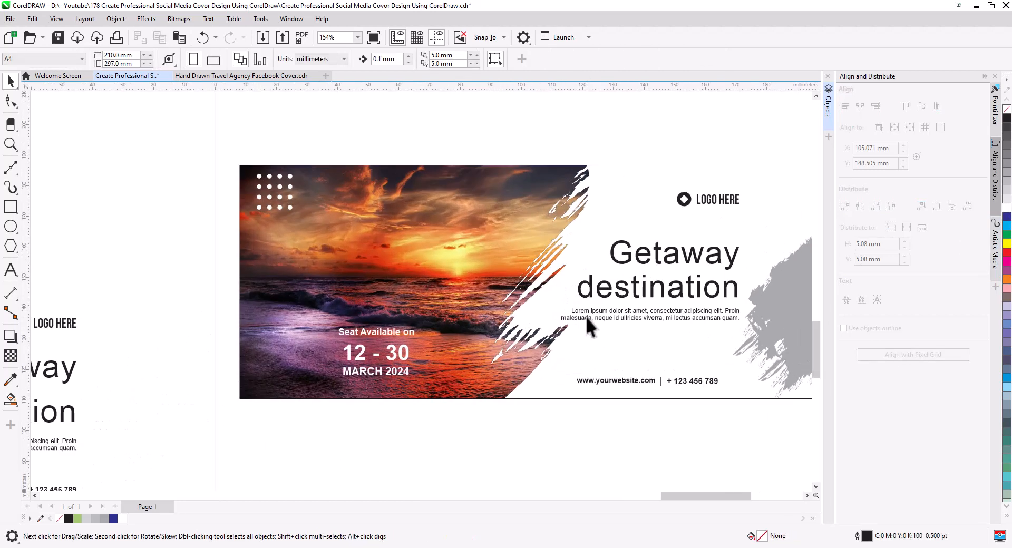
{"action": "scroll", "coordinate": [515, 322], "scroll_direction": "right", "scroll_amount": 2}
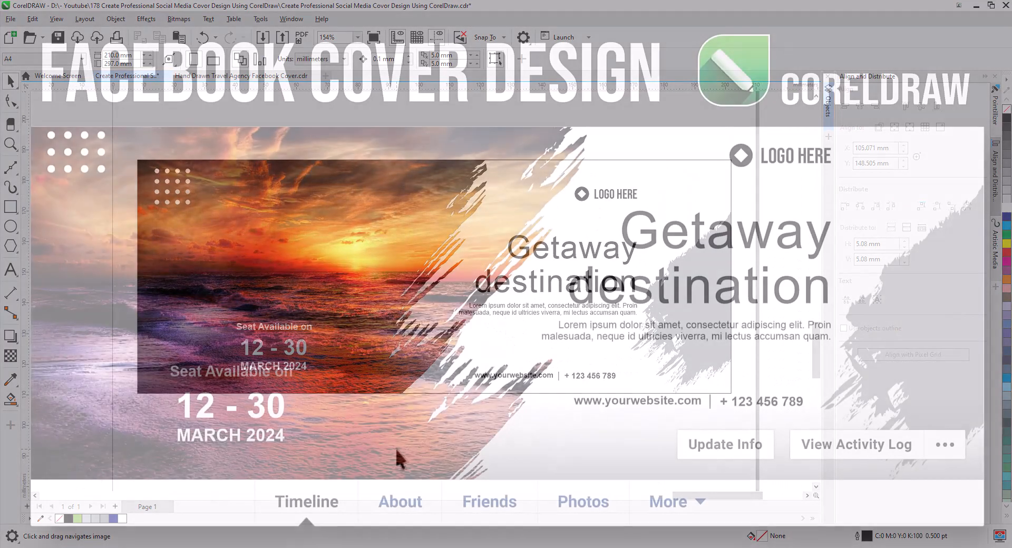